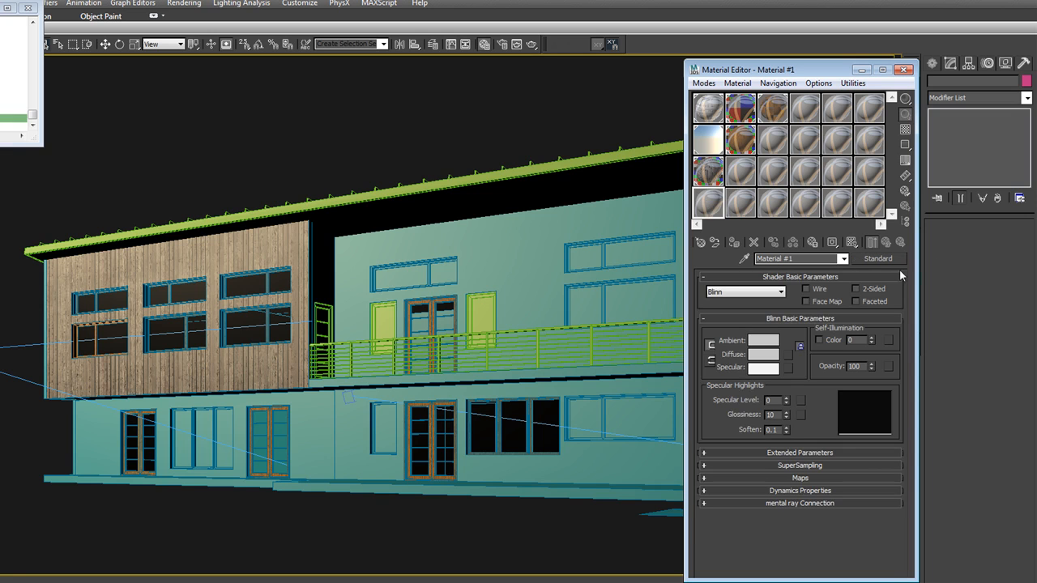
Change the type of Material #1 from Standard to VRayMtl.
left_click(878, 259)
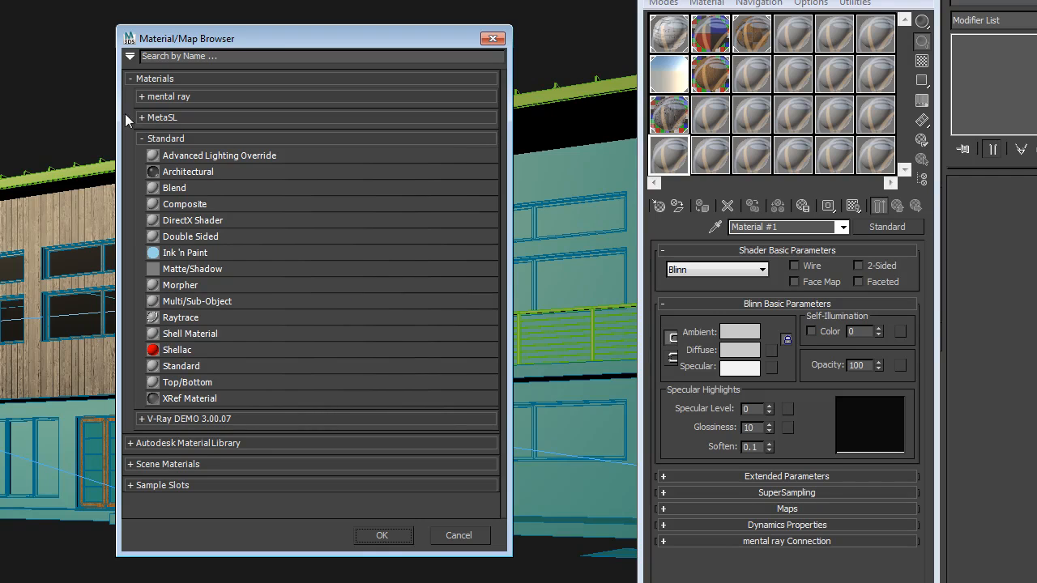
left_click(172, 140)
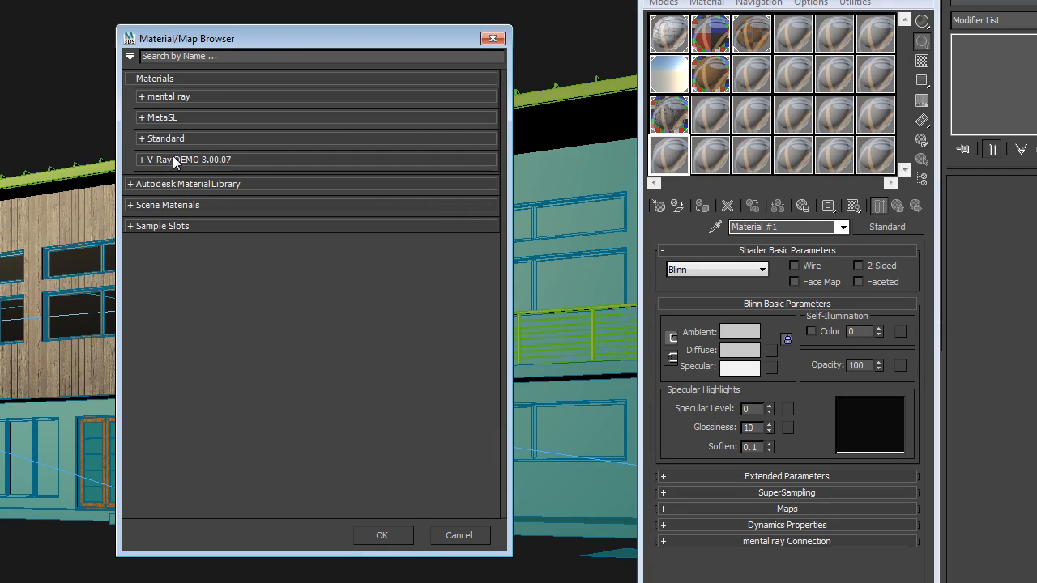
left_click(172, 159)
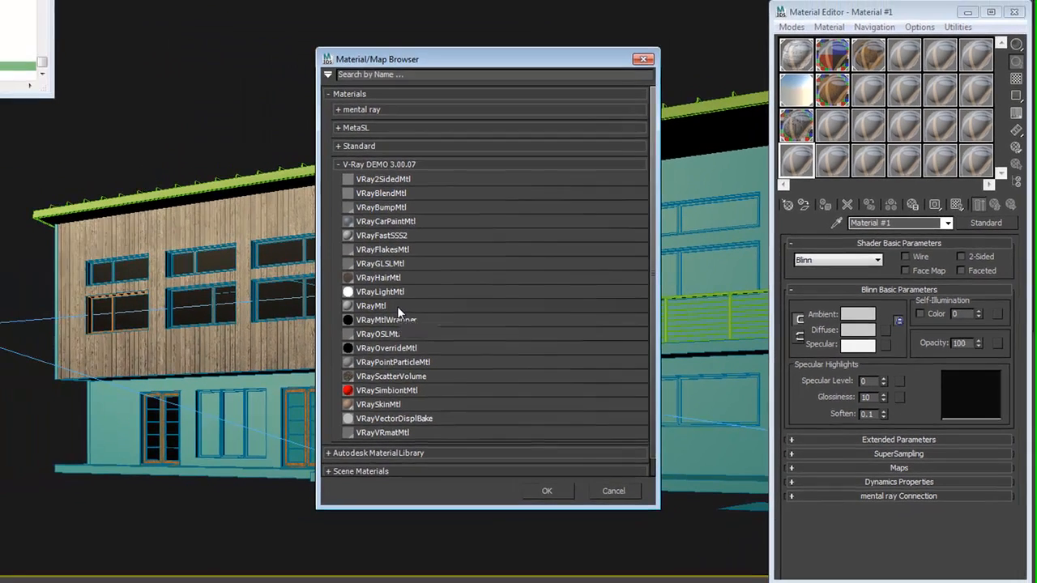
double_click(212, 322)
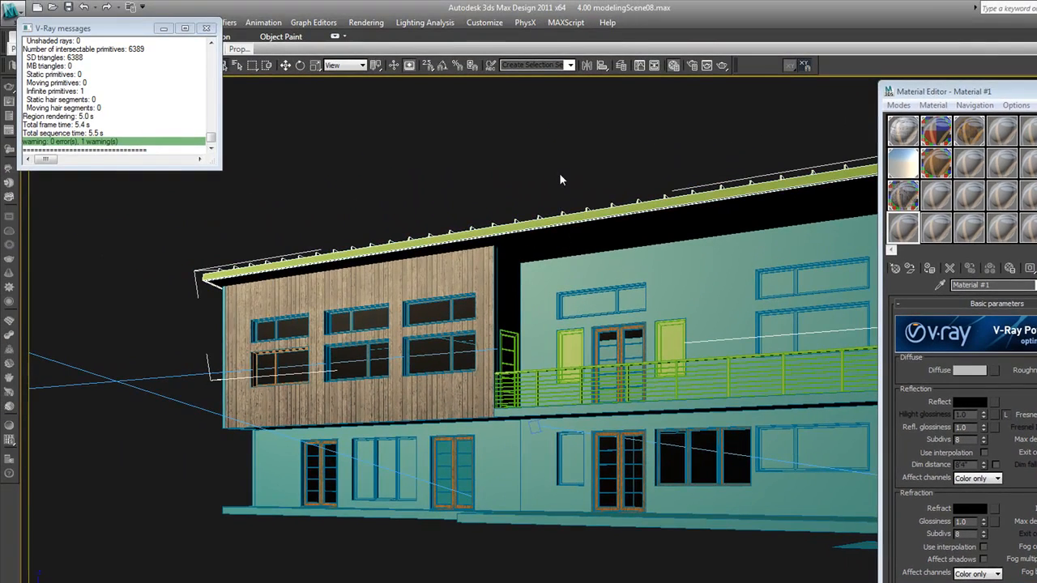
left_click(559, 173)
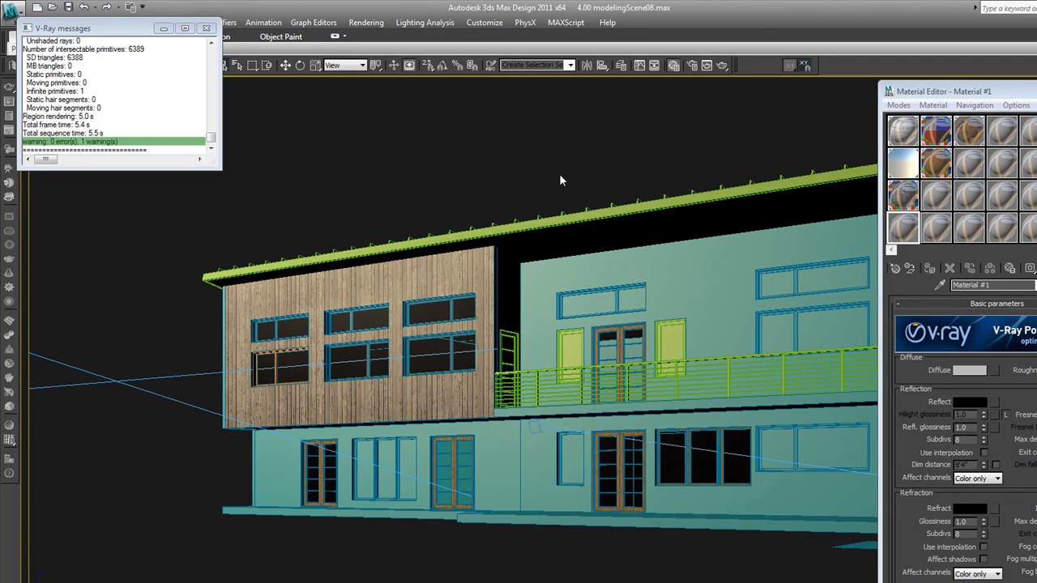
left_click(732, 192)
left_click(765, 134)
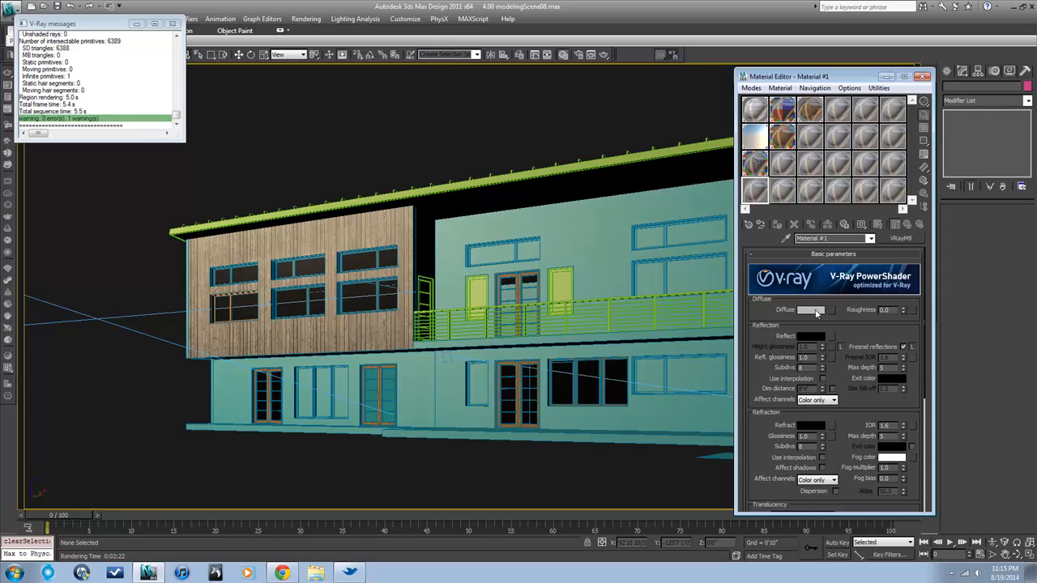
Set the material's diffuse colour to a dark grey with a value of 25.
left_click(812, 311)
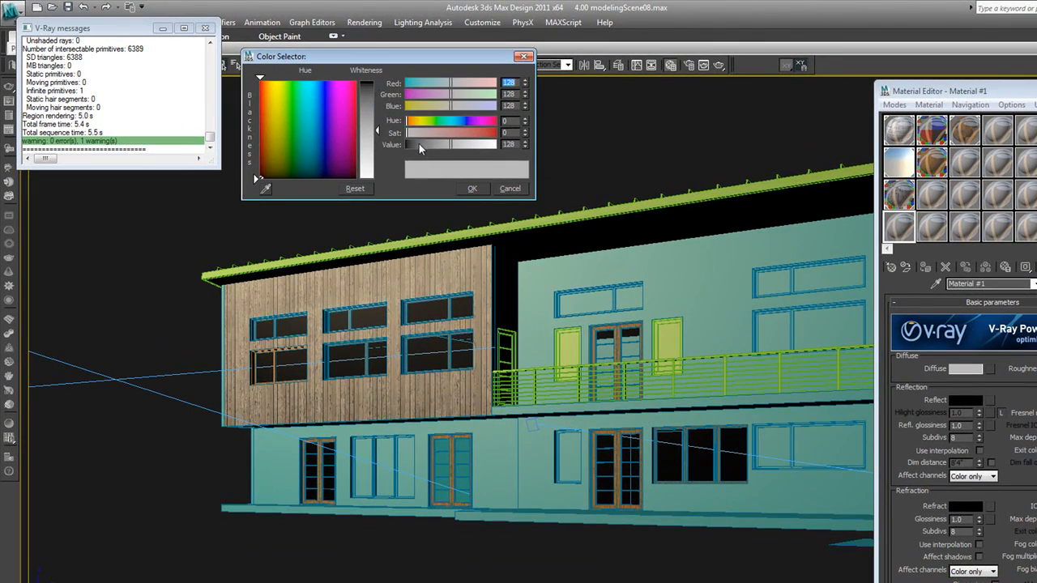
left_click(359, 127)
left_click_drag(414, 149, 415, 147)
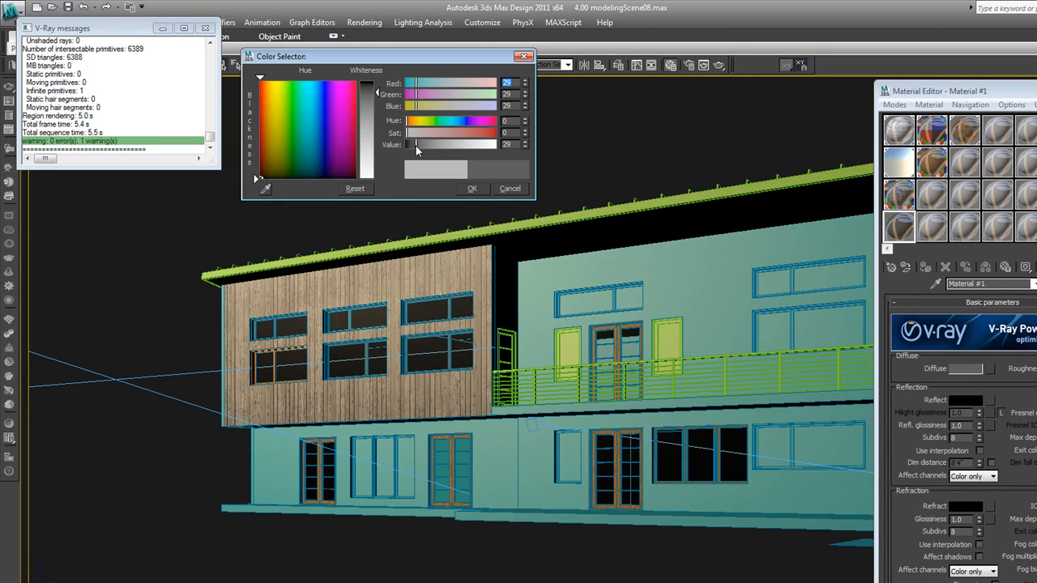
left_click_drag(415, 144, 409, 145)
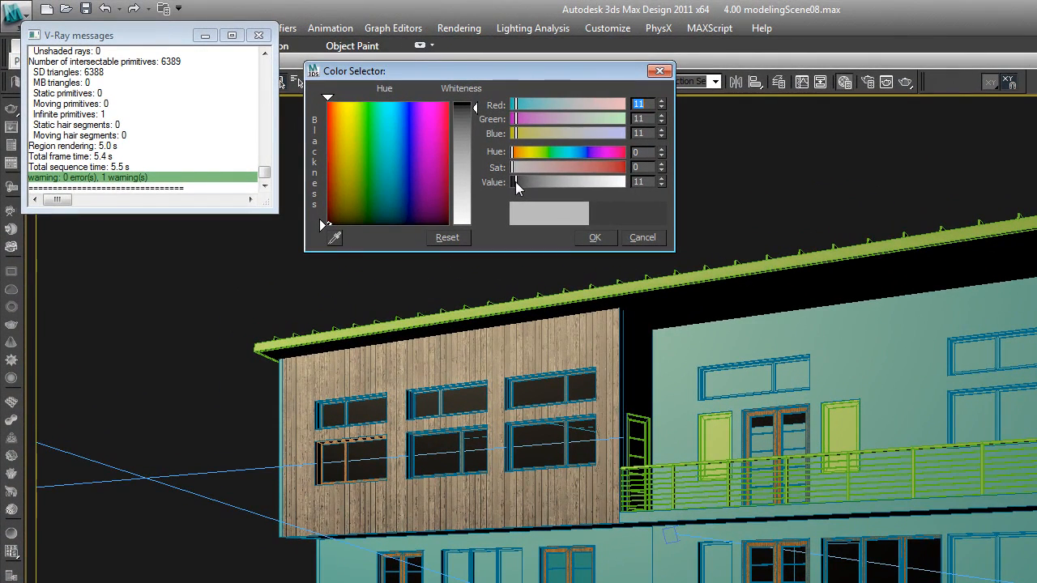
left_click_drag(515, 181, 518, 183)
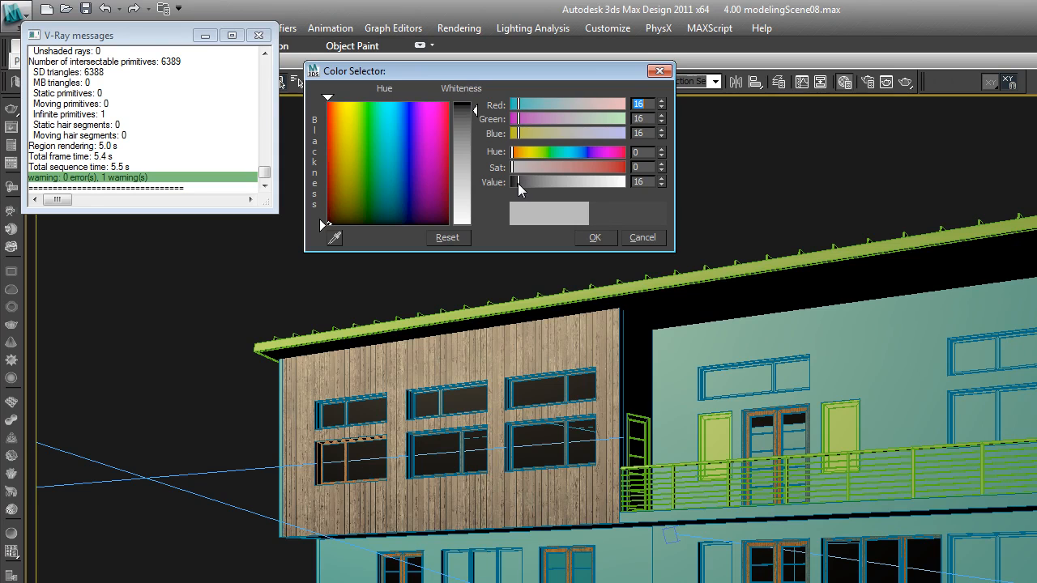
left_click_drag(518, 183, 521, 184)
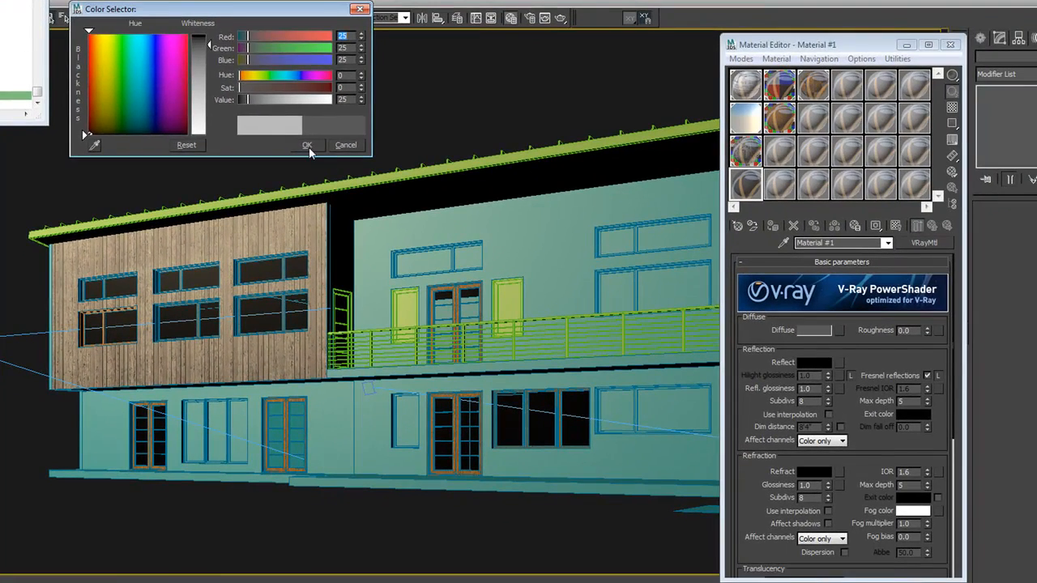
left_click(307, 146)
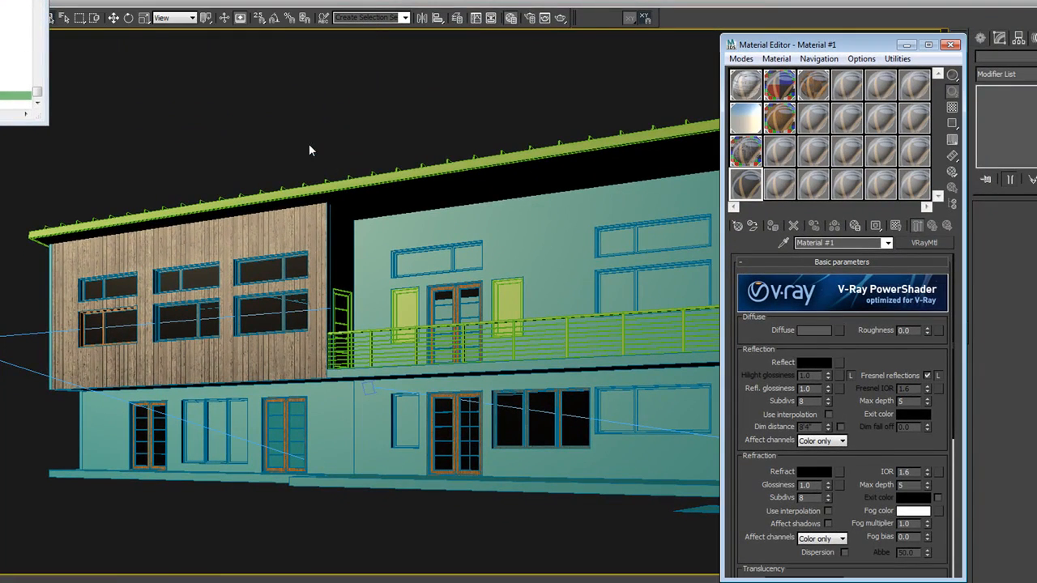
Copy the diffuse colour to the reflection colour and brighten the reflection colour to a lighter grey.
right_click(812, 330)
left_click(828, 337)
right_click(816, 369)
right_click(820, 364)
left_click(838, 386)
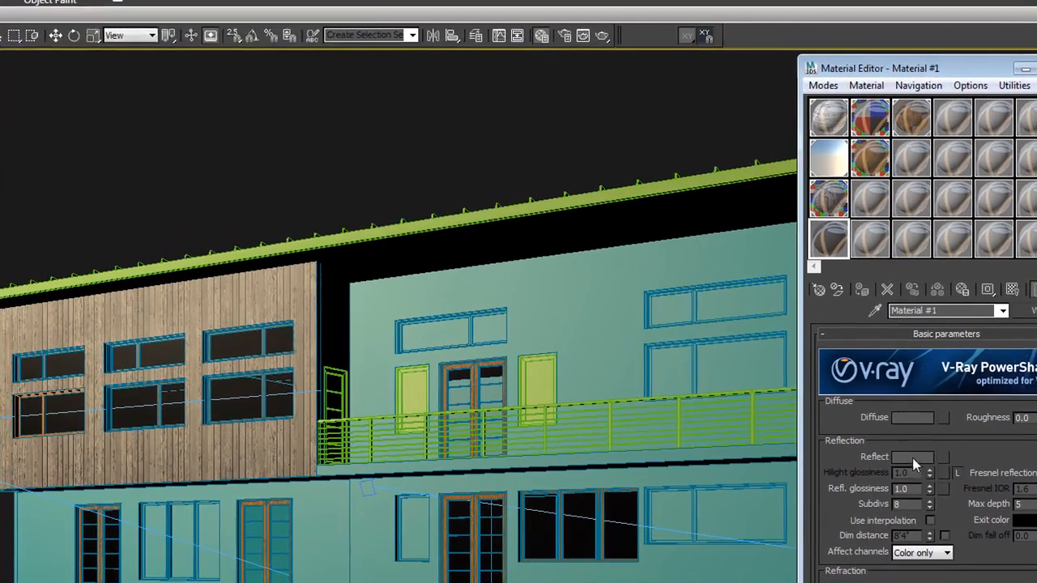
left_click(857, 405)
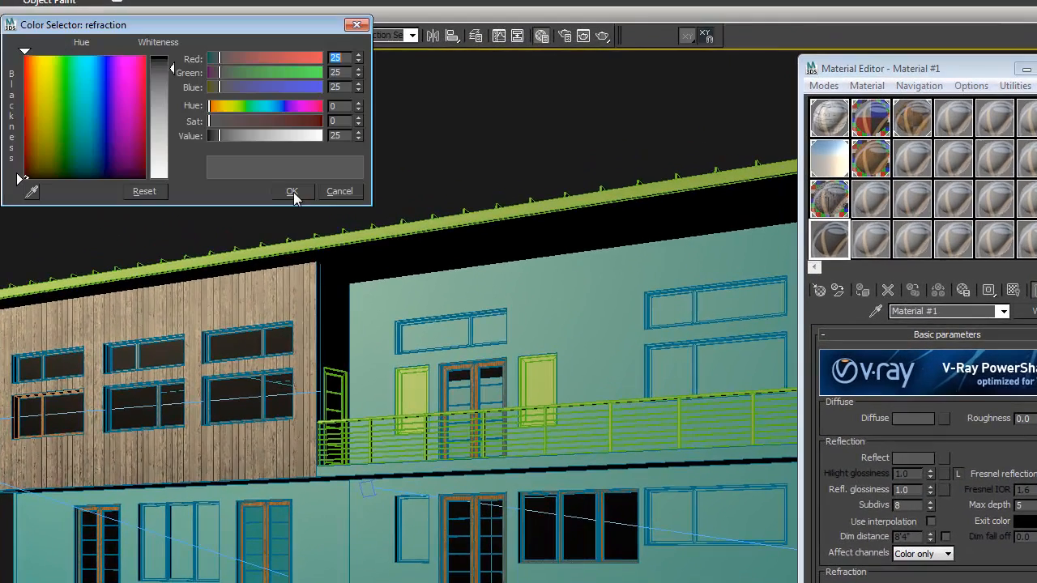
left_click_drag(255, 136, 247, 135)
left_click(292, 190)
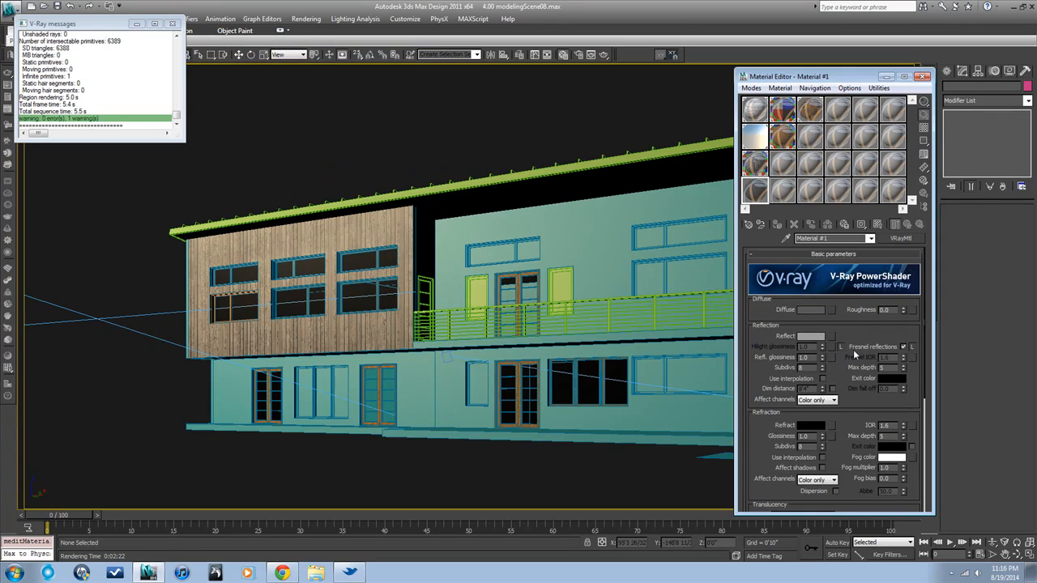
Turn off Fresnel reflections and show an enlarged material preview with the checkered background.
left_click(903, 347)
double_click(758, 194)
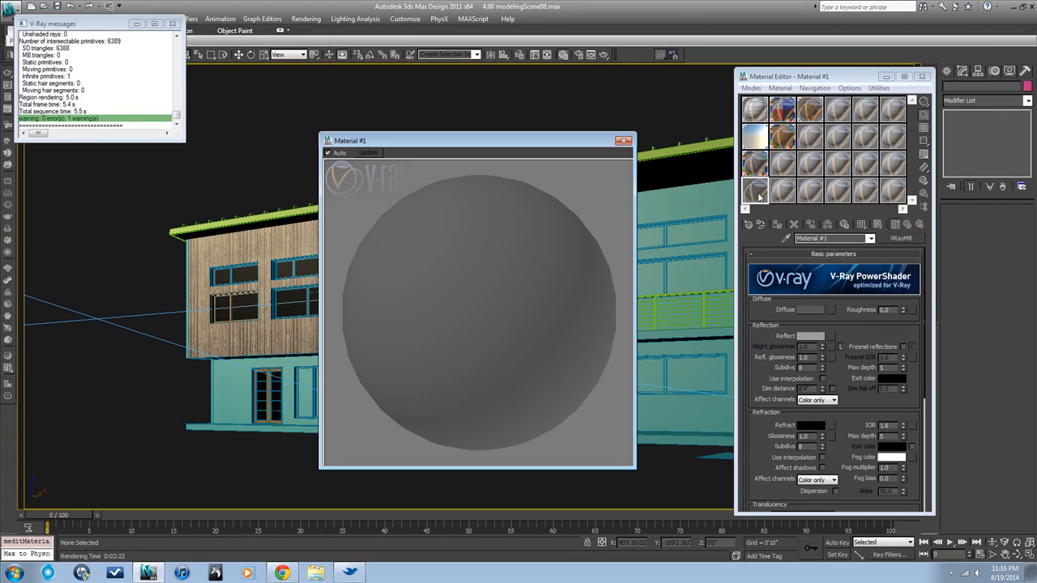
left_click(923, 128)
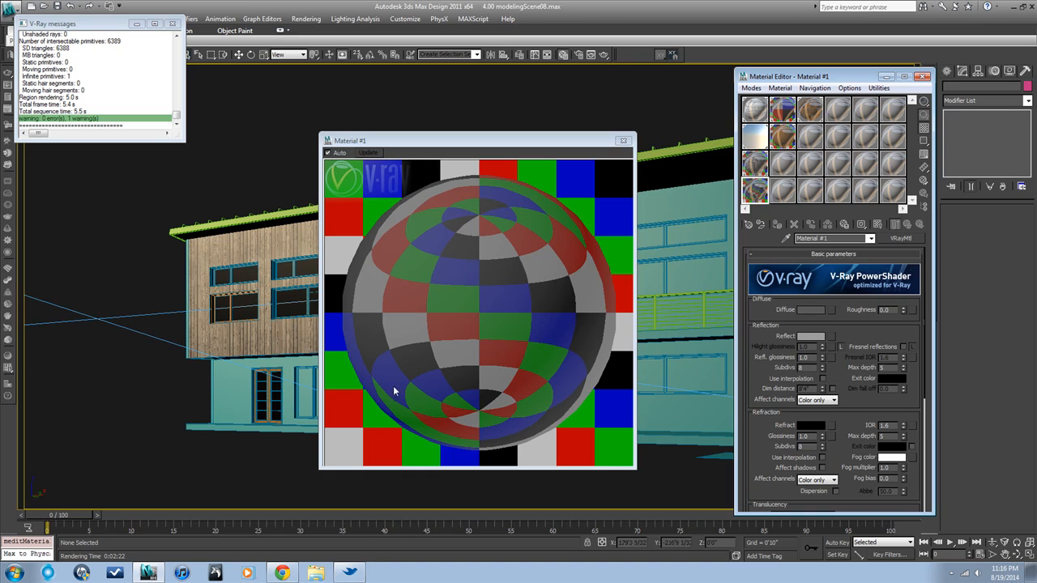
Try a reflection glossiness of 0.6, and settle on 0.5.
double_click(801, 357)
type("0.6")
key("Return")
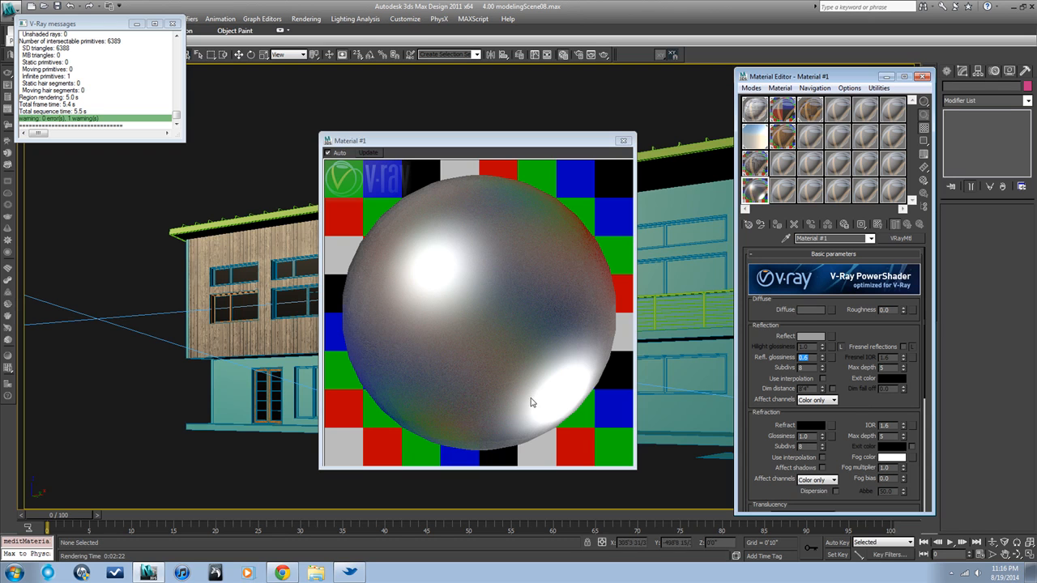
type("0.5")
key("Return")
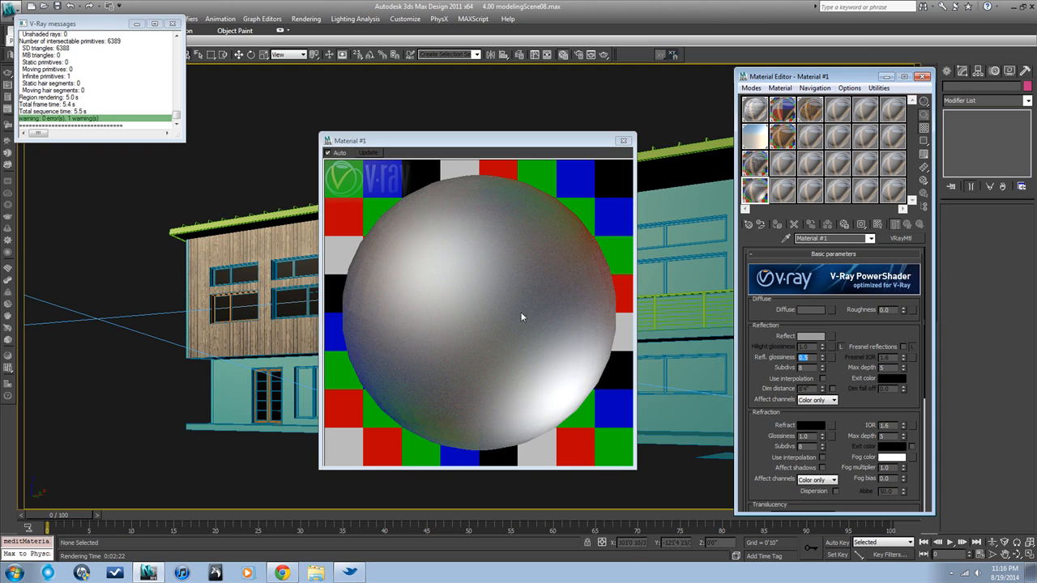
Set the reflection subdivisions to 50 and enable interpolation for the reflection.
left_click_drag(850, 333, 802, 371)
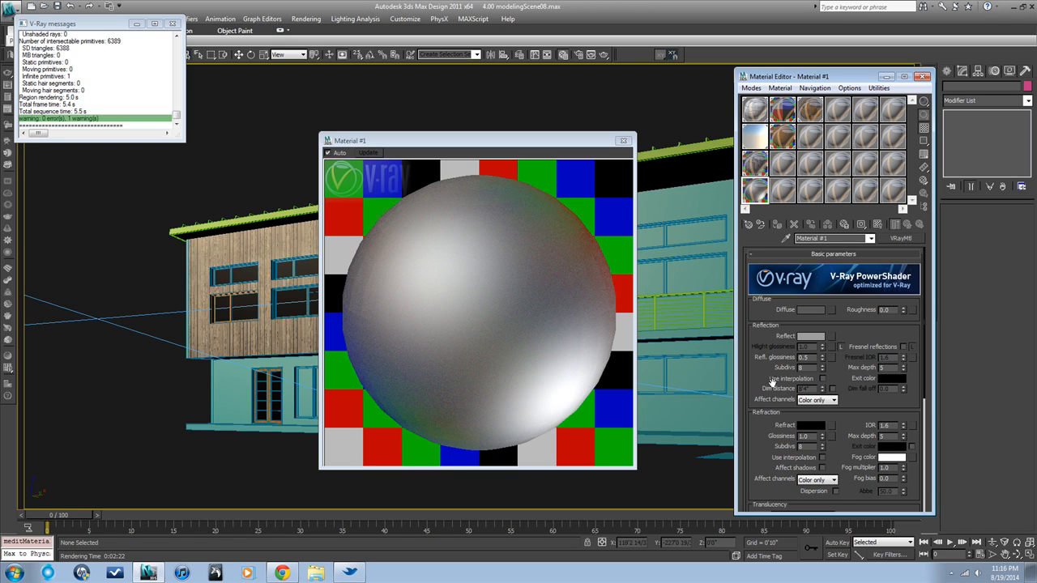
left_click(822, 378)
type("50")
key("Return")
mouse_move(847, 394)
left_mouse_down()
mouse_move(843, 297)
mouse_move(849, 386)
left_mouse_up()
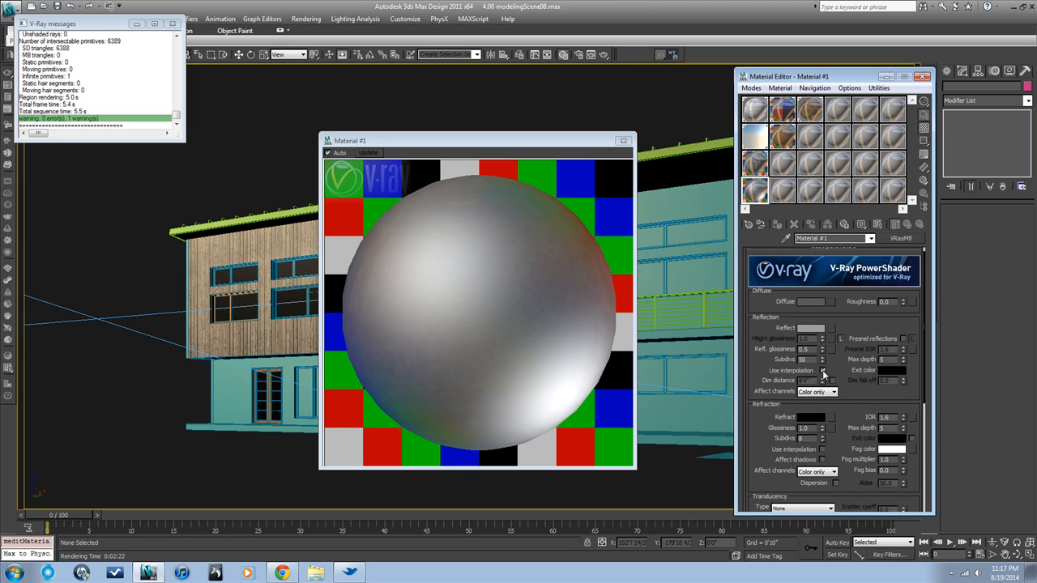
Try BRDF anisotropy values of 0.5 and 0.9 on the material.
left_click_drag(844, 387, 839, 250)
left_click_drag(837, 464, 839, 437)
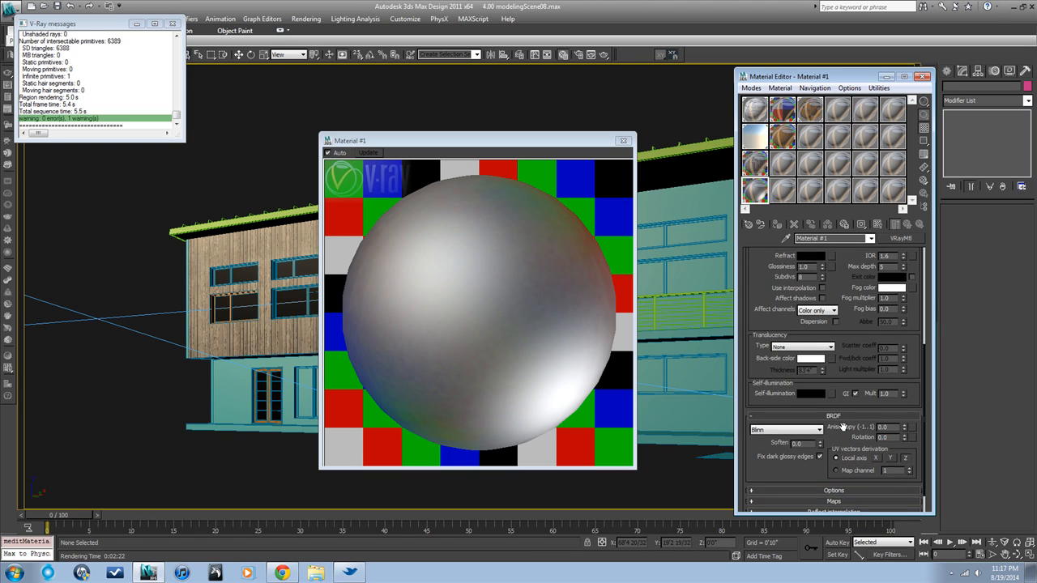
double_click(883, 427)
key("BackSpace")
type(".5")
key("Return")
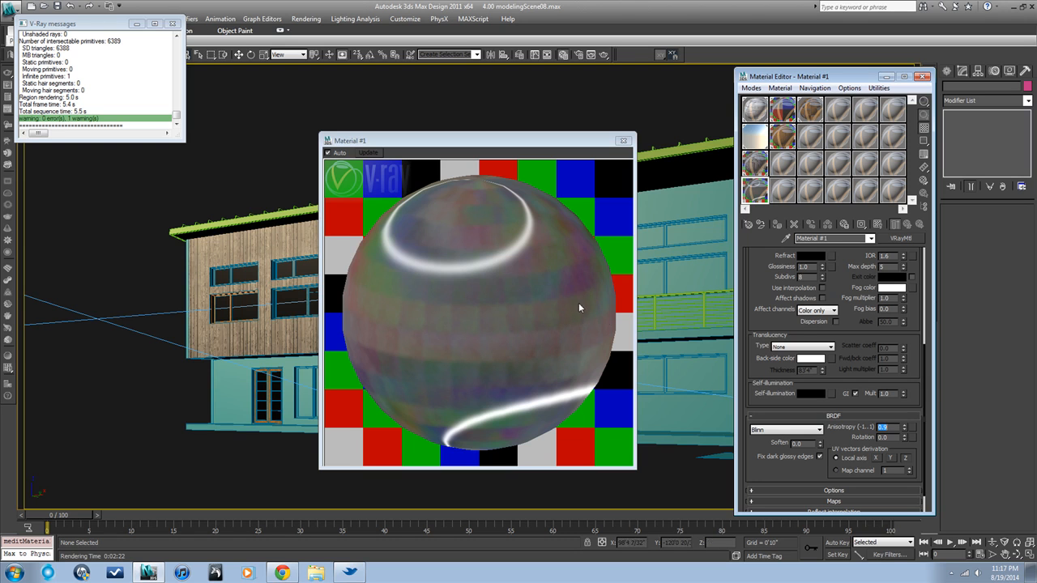
type("0.9")
Set the BRDF anisotropy rotation to 90.
left_click_drag(760, 375, 759, 331)
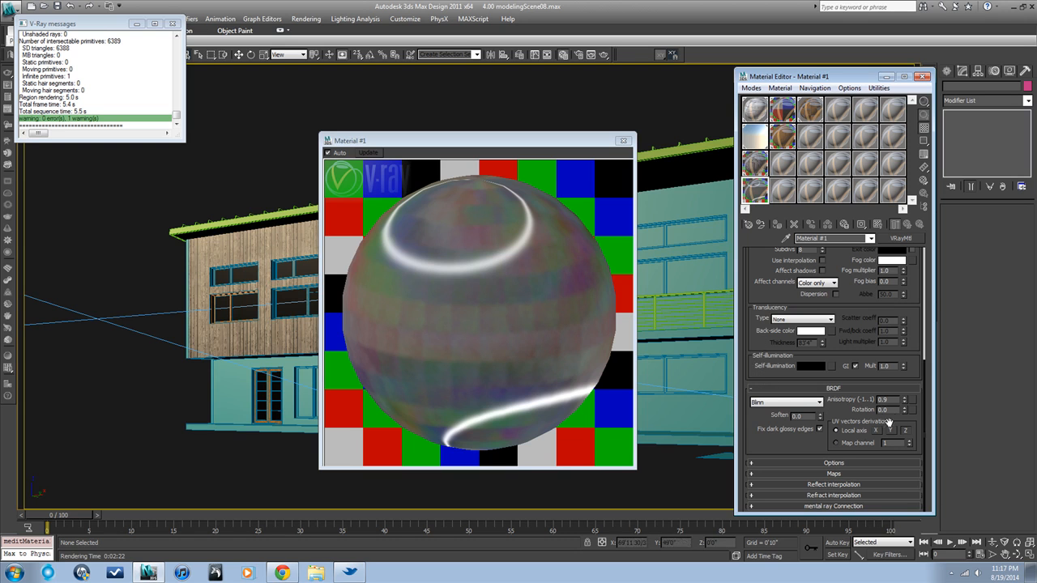
left_click_drag(891, 411, 840, 416)
type("90")
key("Return")
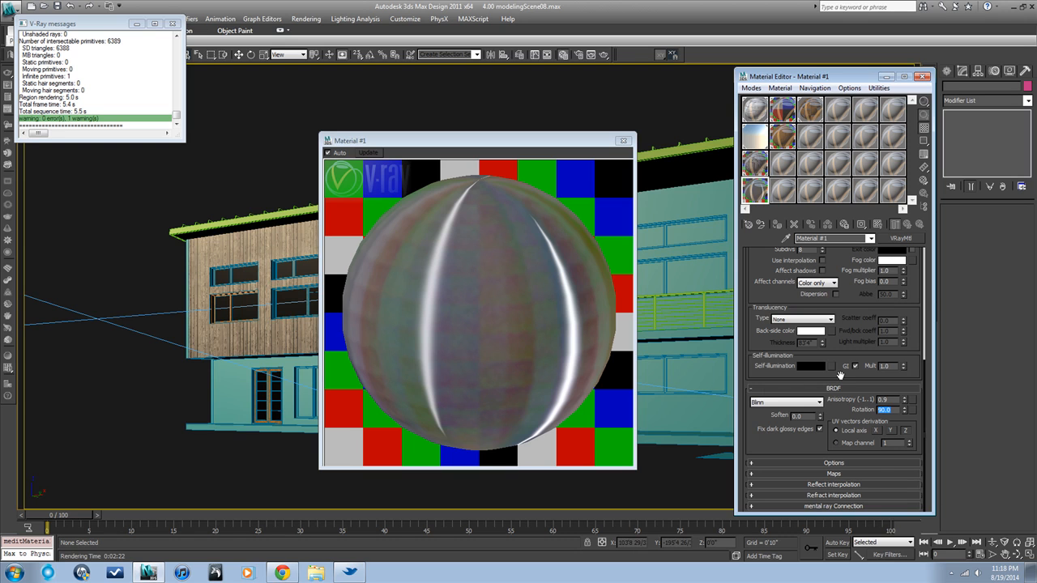
Try a BRDF anisotropy of 0.2, and settle on 0.3.
double_click(883, 399)
type("0.2")
key("Return")
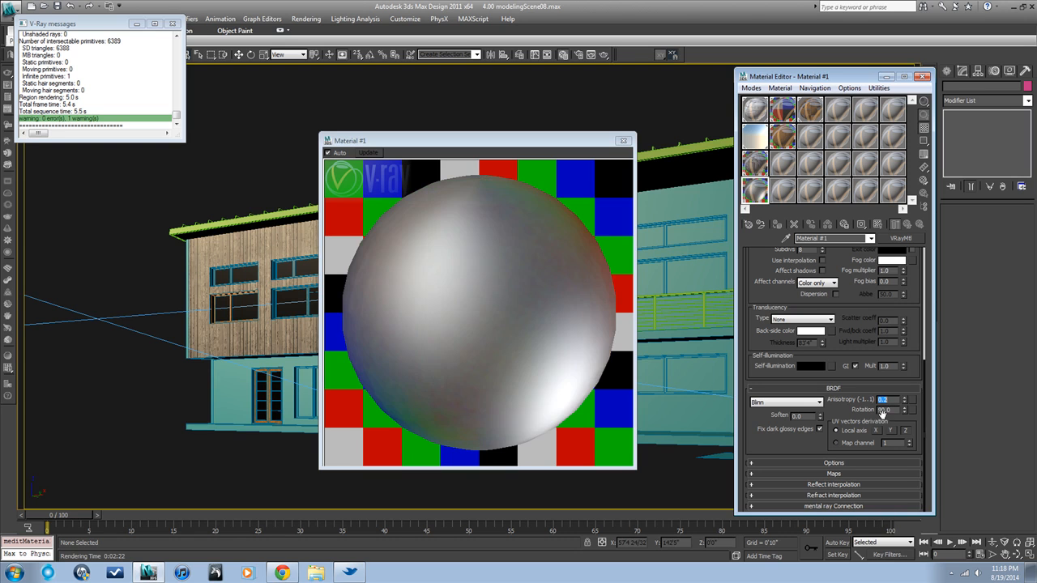
type("0.3")
key("Return")
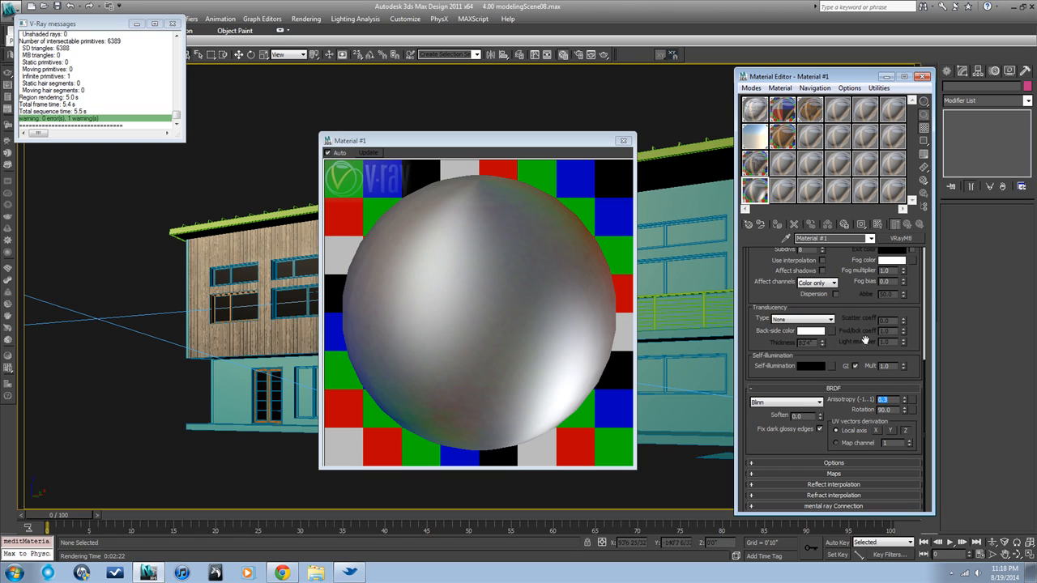
Assign a Noise map to the material's bump slot and return to the parent material.
left_click_drag(848, 295, 850, 348)
scroll(851, 348, "down", 3)
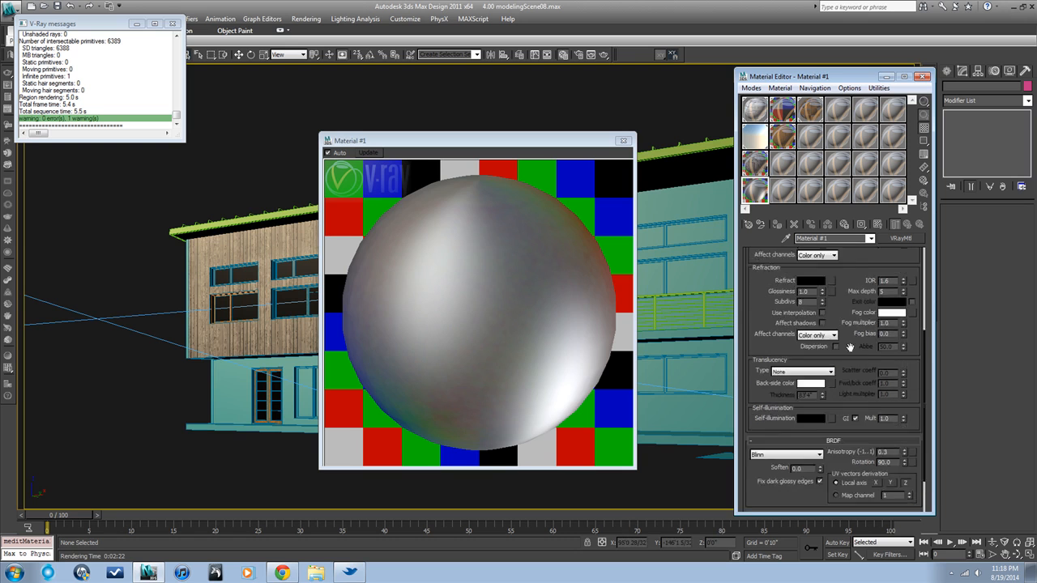
left_click(855, 474)
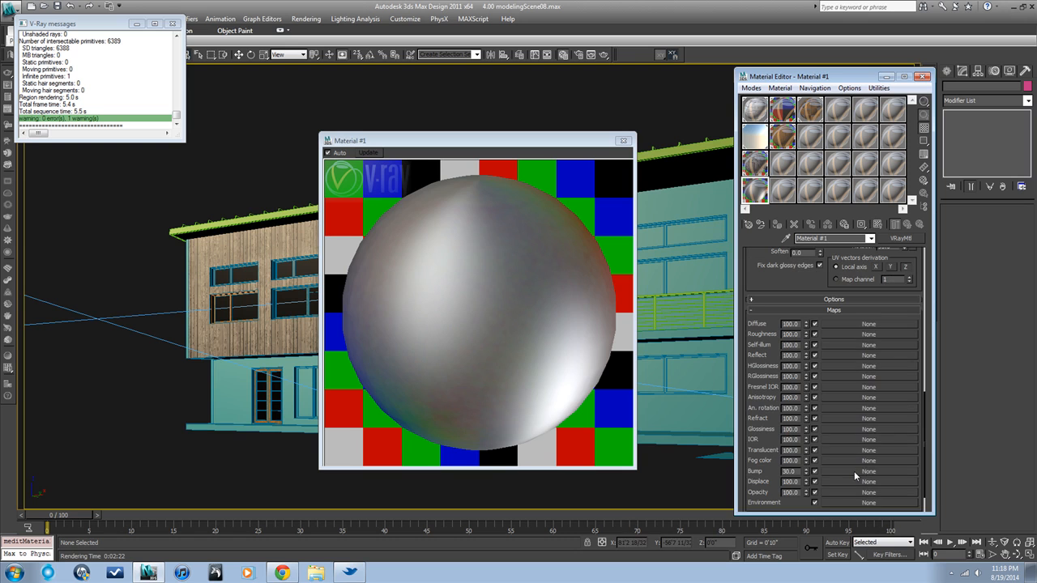
left_click(853, 470)
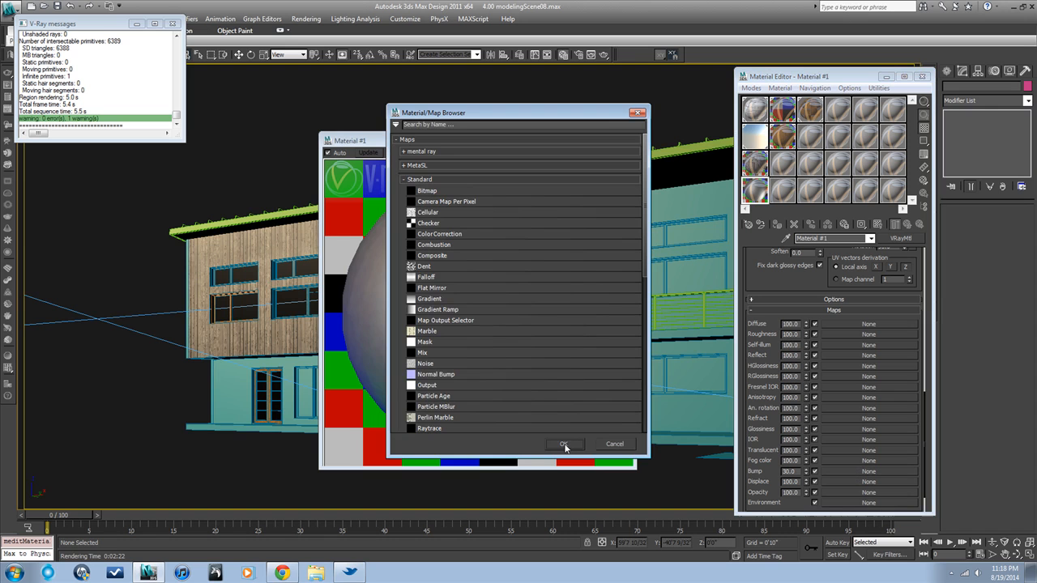
double_click(485, 363)
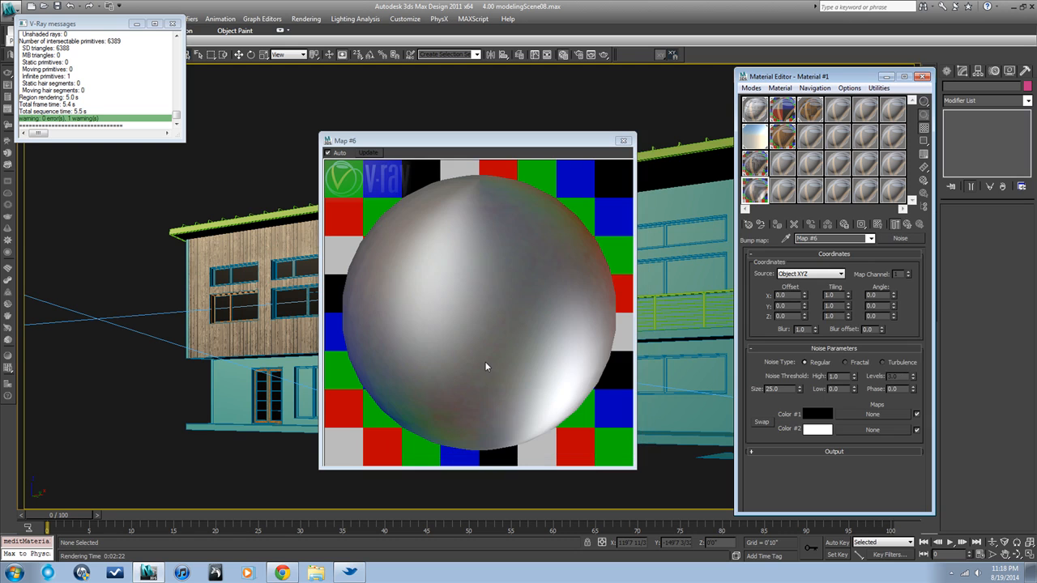
left_click(907, 225)
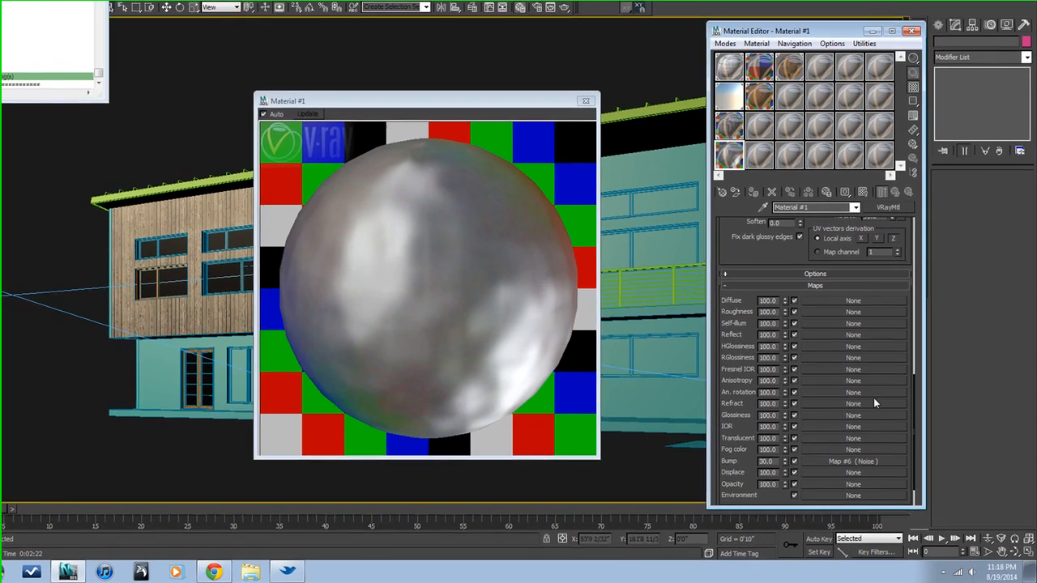
Replace the bump slot's map with a new Noise map, keeping the old map as a sub-map.
left_click(851, 460)
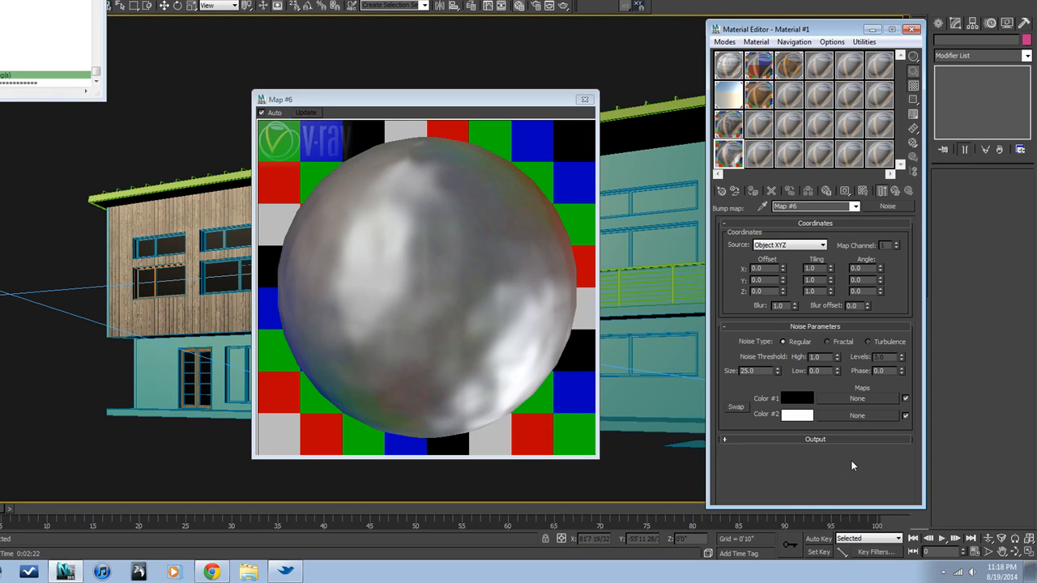
left_click(887, 206)
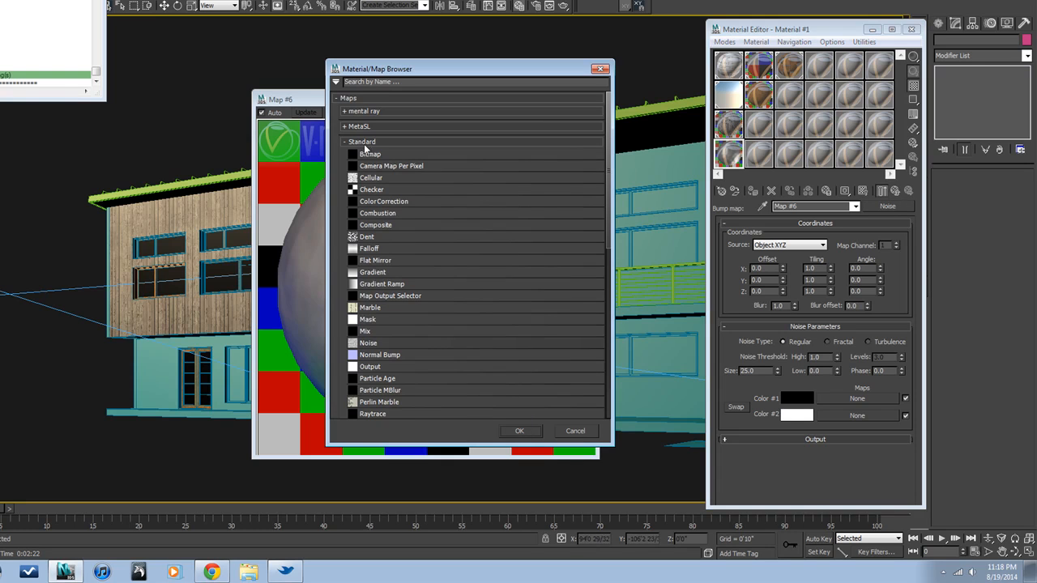
double_click(376, 342)
left_click(790, 295)
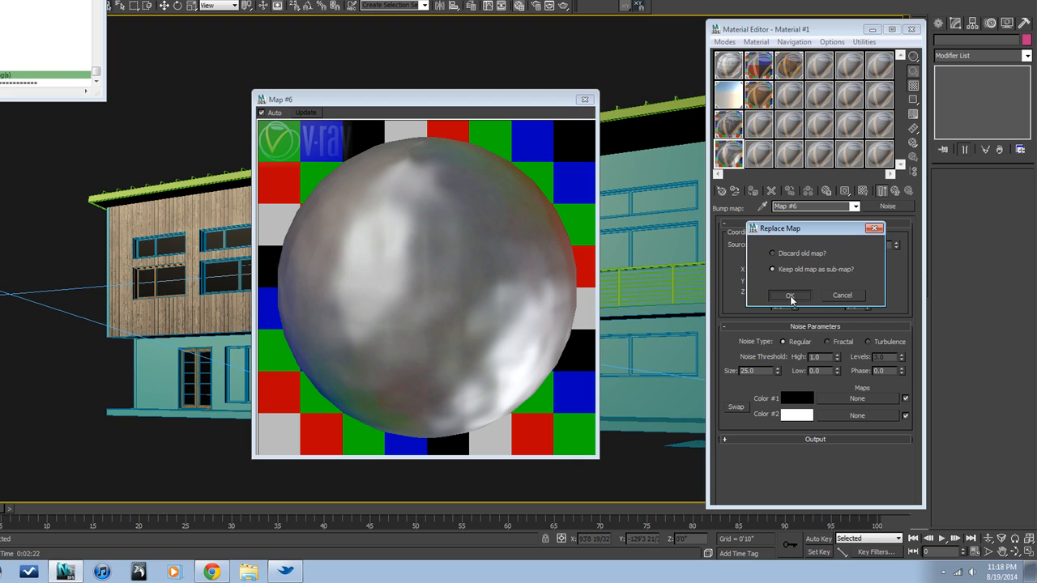
Preview the bump slot's new Noise map on its own and set its noise size to 60.
left_click(791, 296)
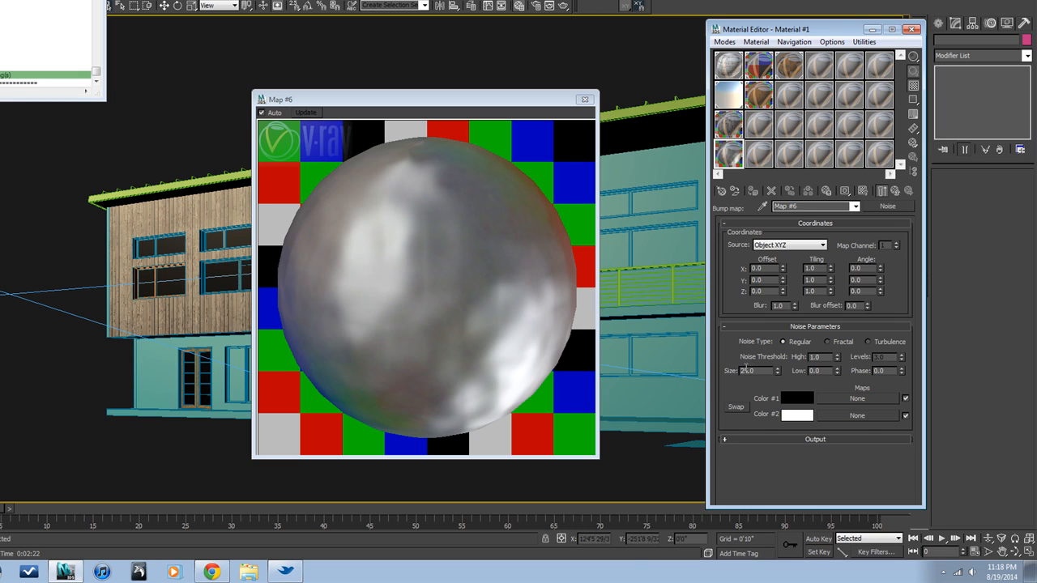
left_click(881, 192)
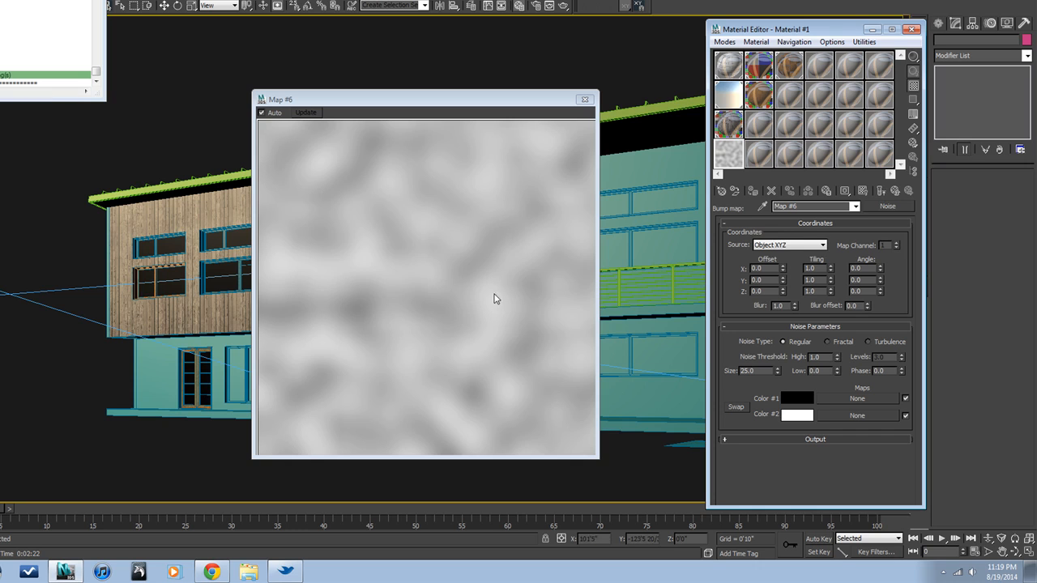
double_click(760, 370)
type("60")
key("Return")
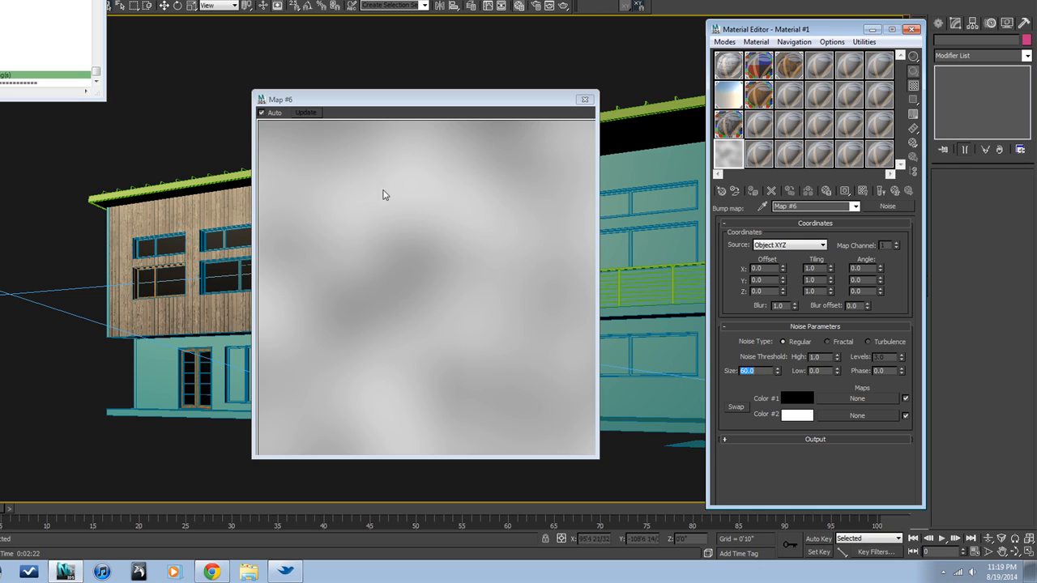
Return to the parent material, try a bump amount of 1.0, and settle on 2.0.
left_click(907, 191)
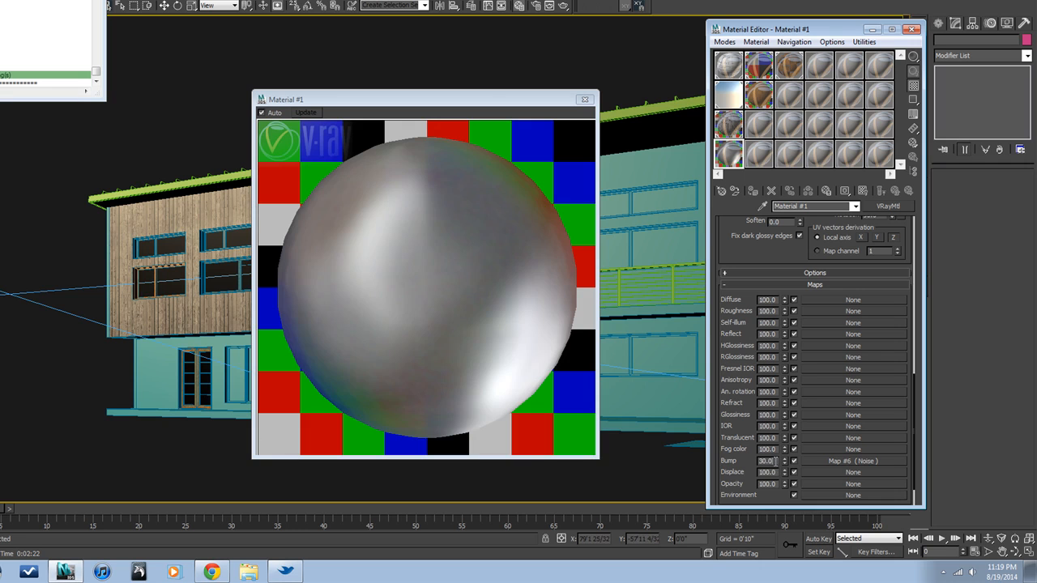
double_click(773, 461)
type("1.0")
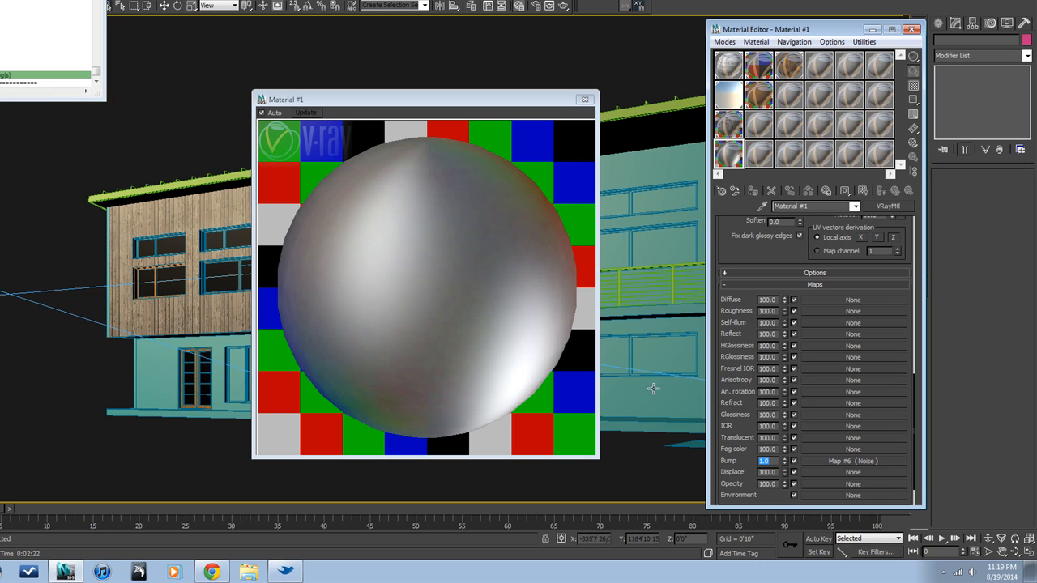
type("2.0")
left_click(584, 99)
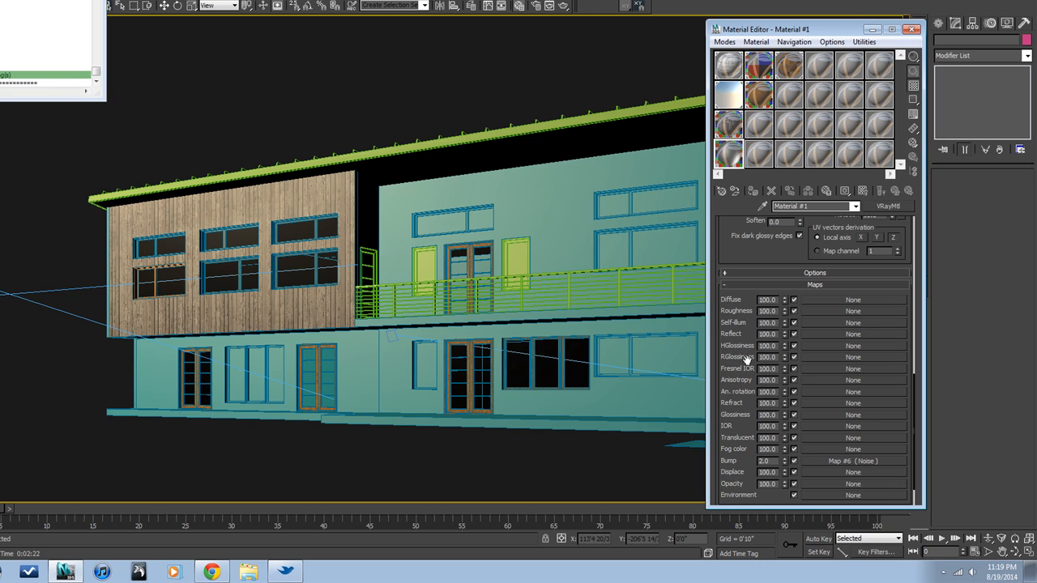
Assign a Noise map to the material's reflection glossiness slot and open its enlarged preview.
left_click(831, 356)
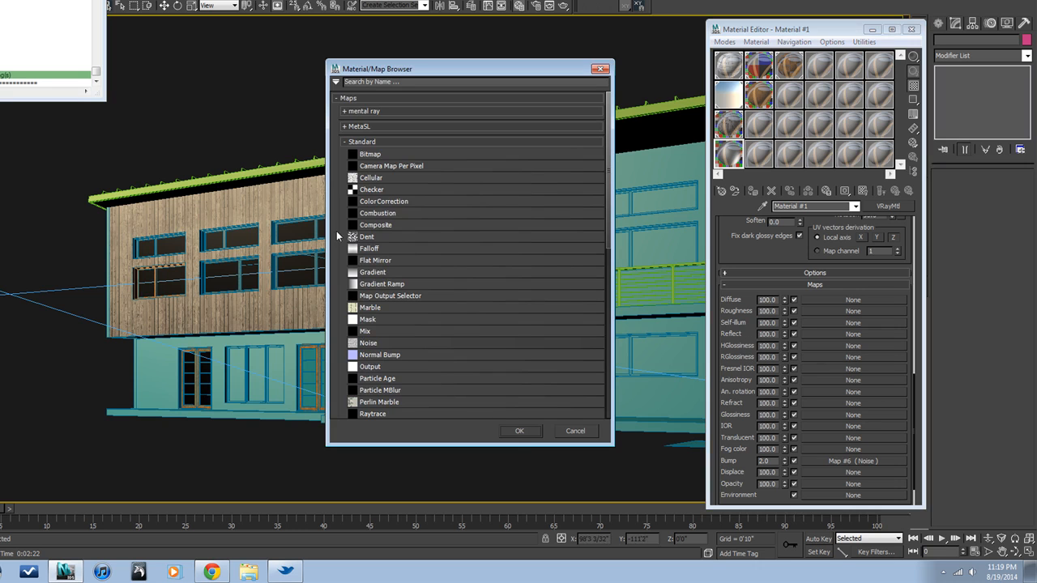
double_click(390, 341)
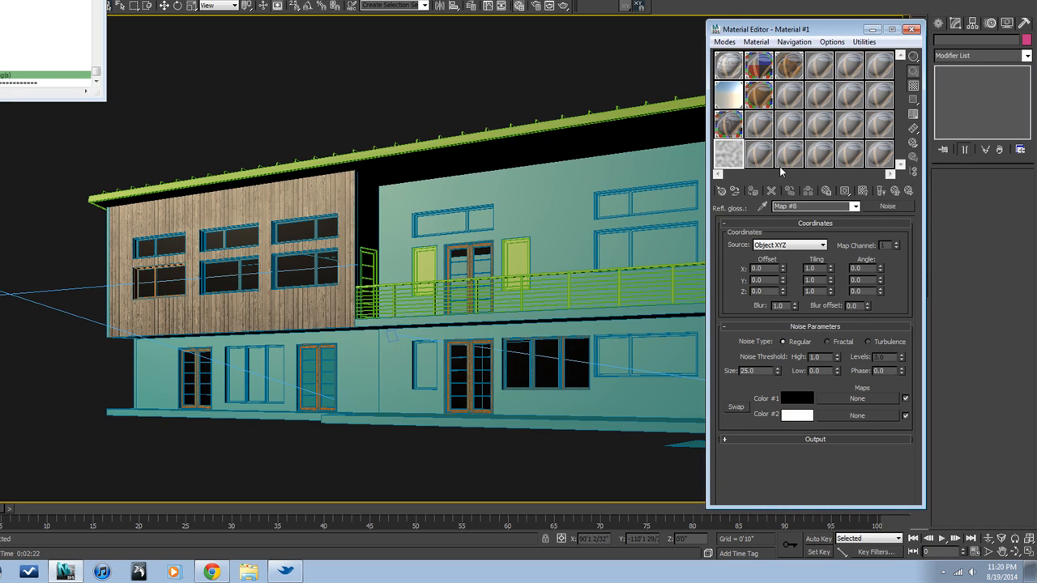
double_click(731, 158)
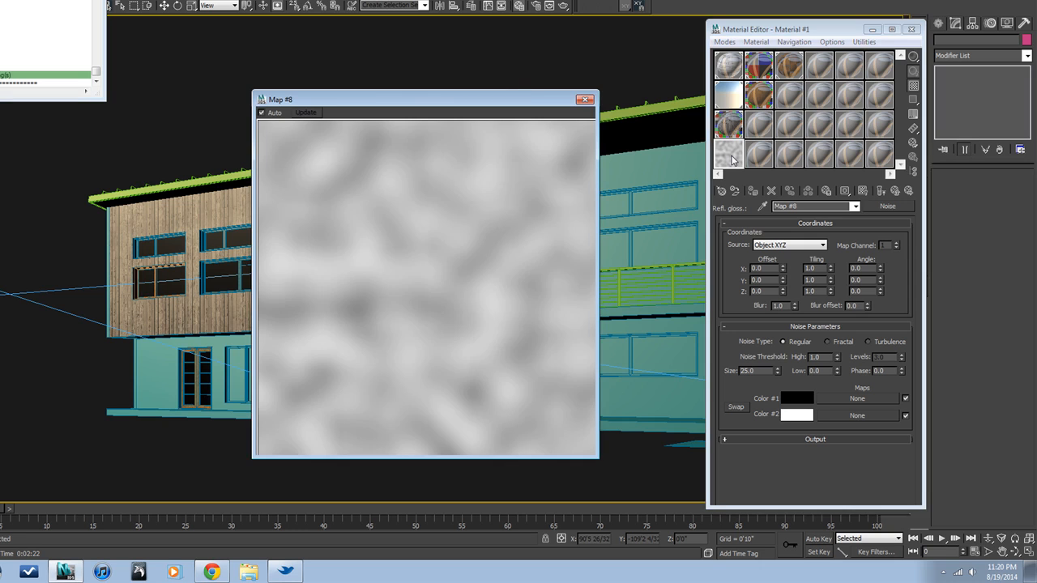
Try a size of 0.5 for the reflection glossiness Noise map, and settle on 0.1.
double_click(766, 370)
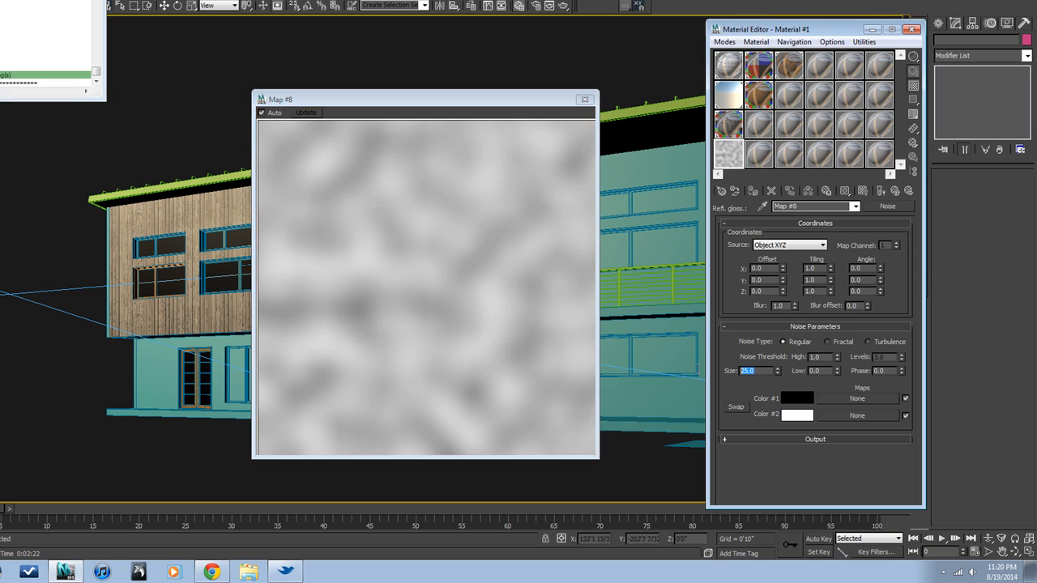
type(".5")
key("Return")
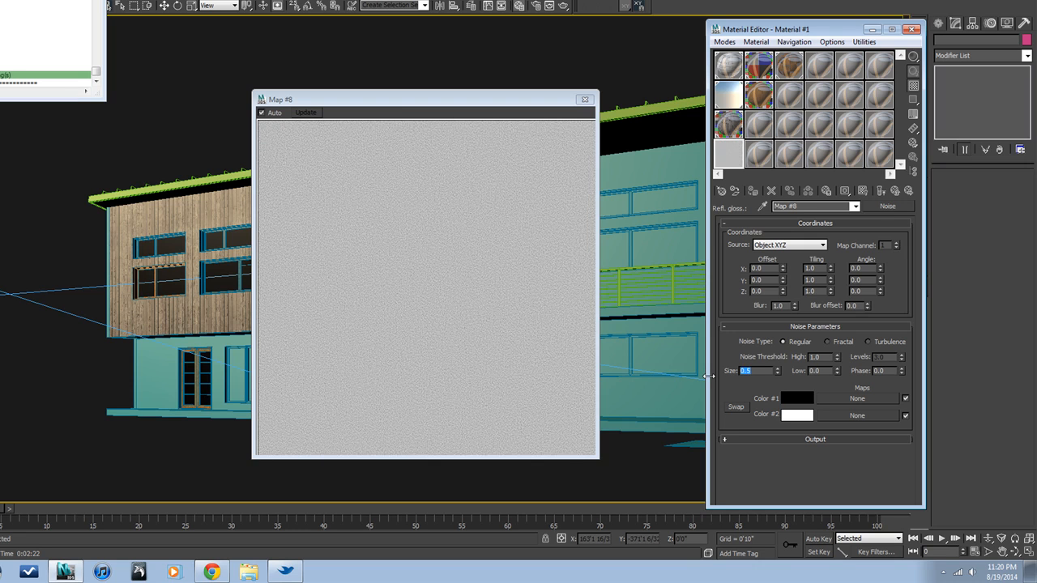
type(".1")
key("Return")
Enable the Noise map's output color map and add two points along its curve, about one third and two thirds across.
left_click(814, 439)
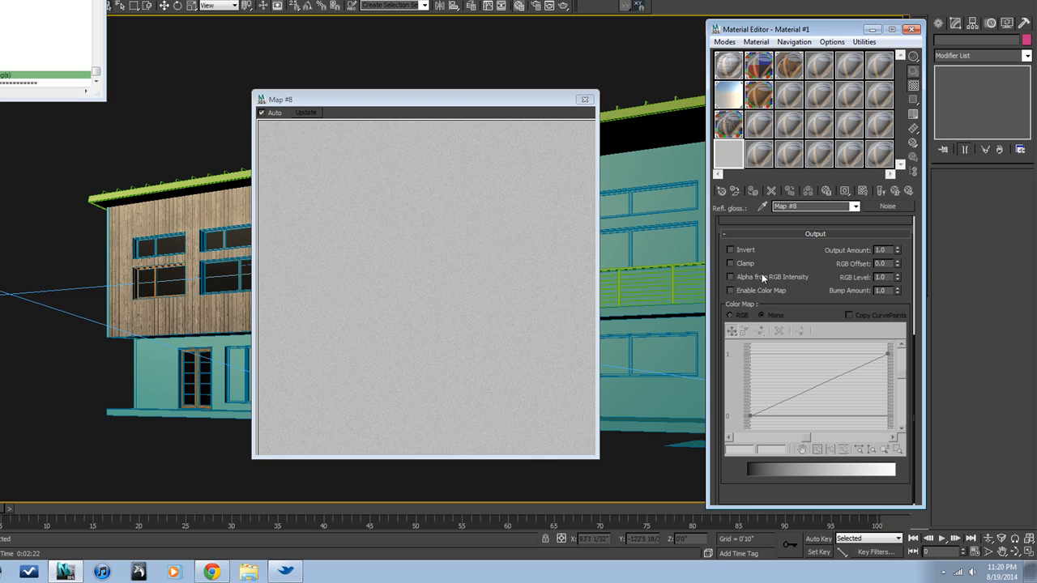
left_click(768, 235)
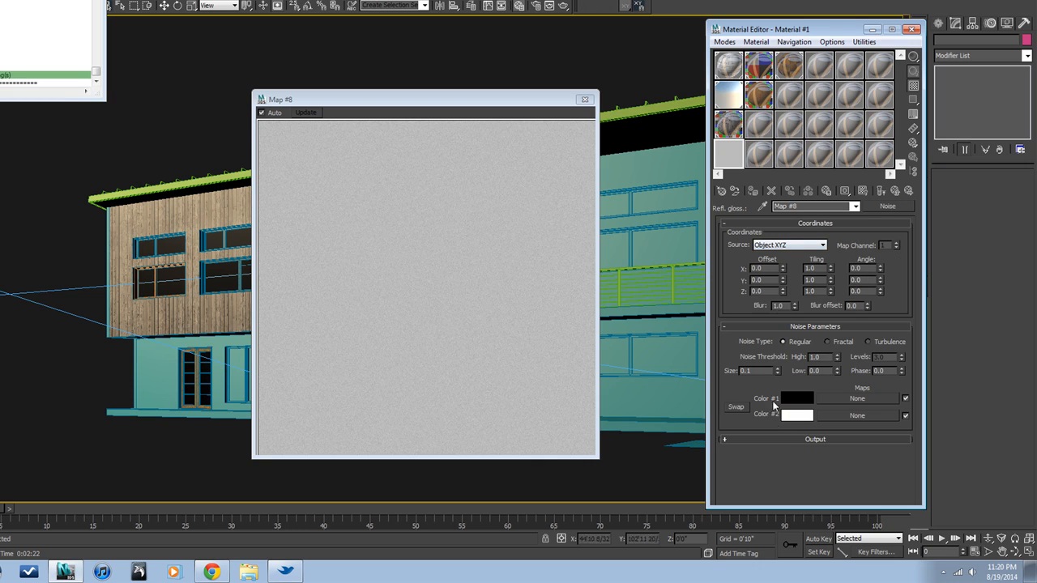
left_click(784, 439)
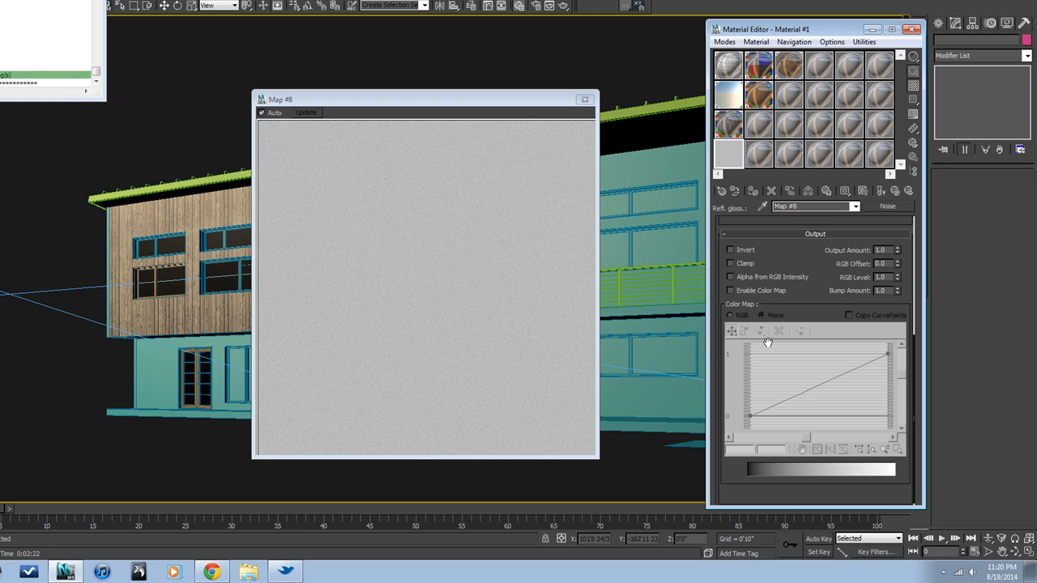
left_click(730, 290)
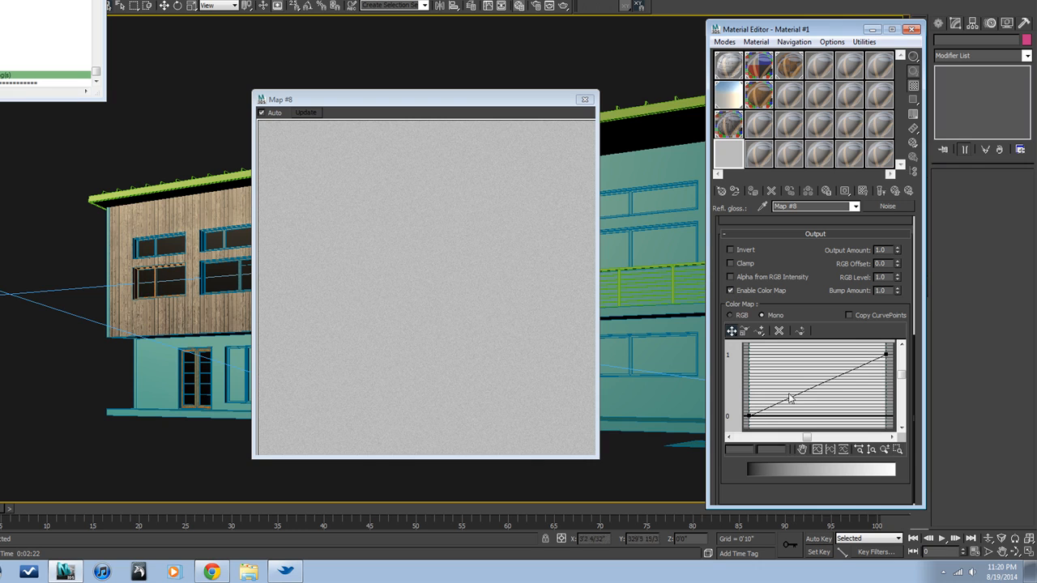
left_click(760, 330)
left_click(791, 398)
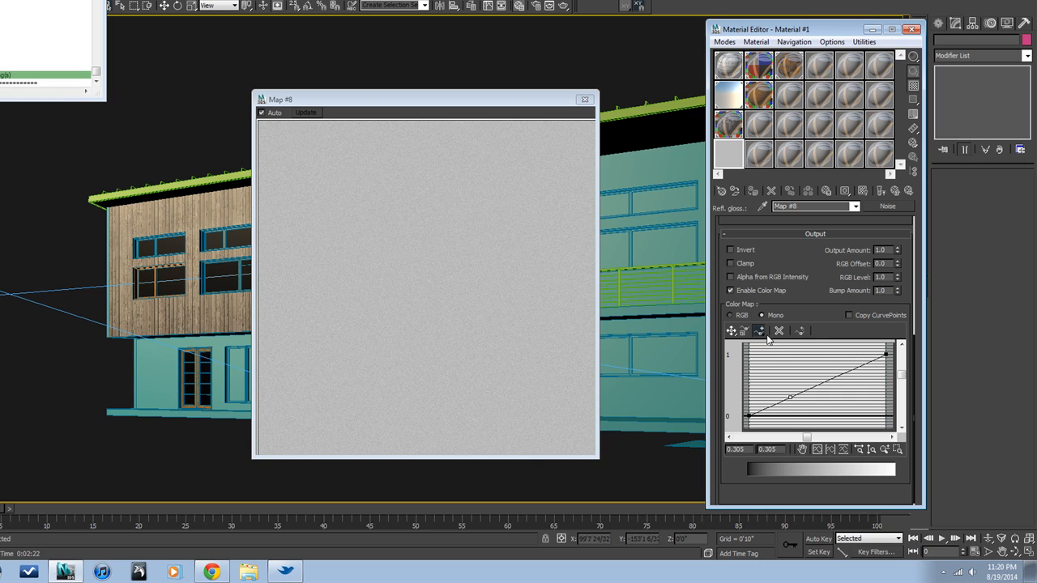
left_click(836, 377)
Move the upper curve point to about 1 and the lower to about 0 near the middle, forming a steep black-to-white step.
left_click(732, 331)
left_click_drag(837, 377, 818, 357)
left_click(791, 398)
left_click_drag(790, 398, 814, 416)
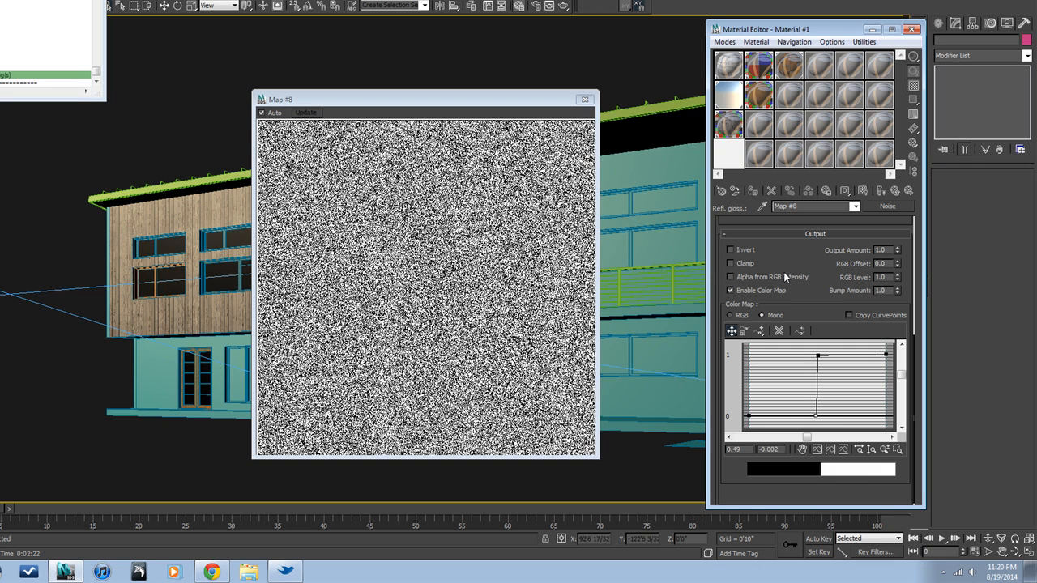
left_click(775, 234)
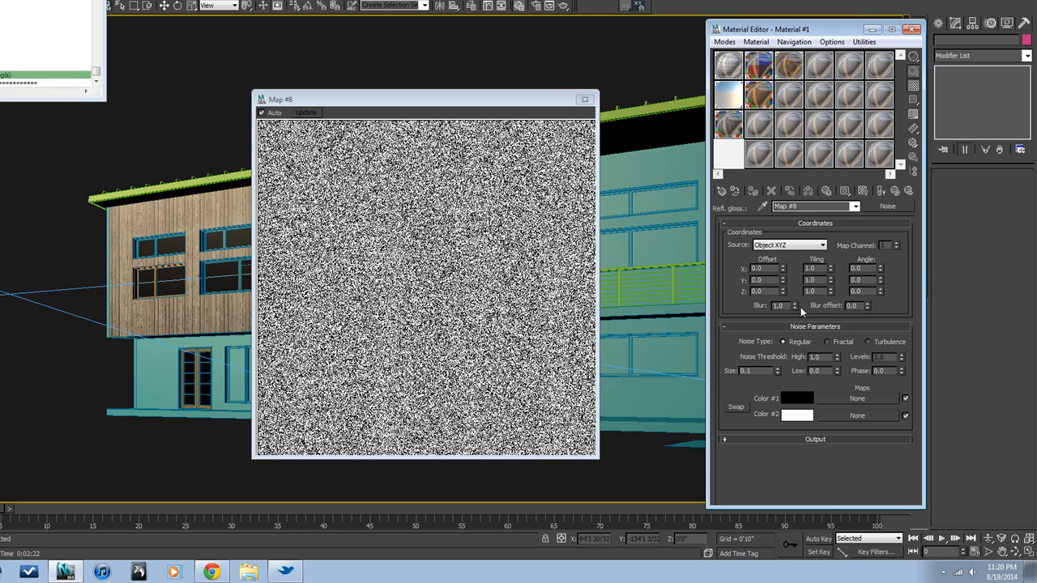
Set the Noise map's blur to 0.01, try a Y tiling of 0.1, and settle on 0.001.
right_click(796, 306)
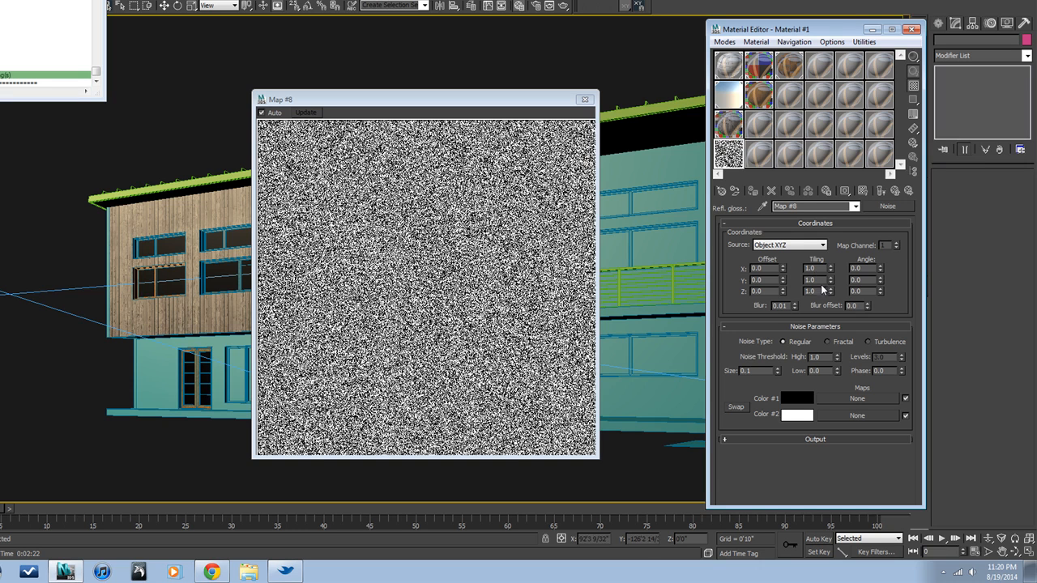
left_click_drag(815, 280, 798, 281)
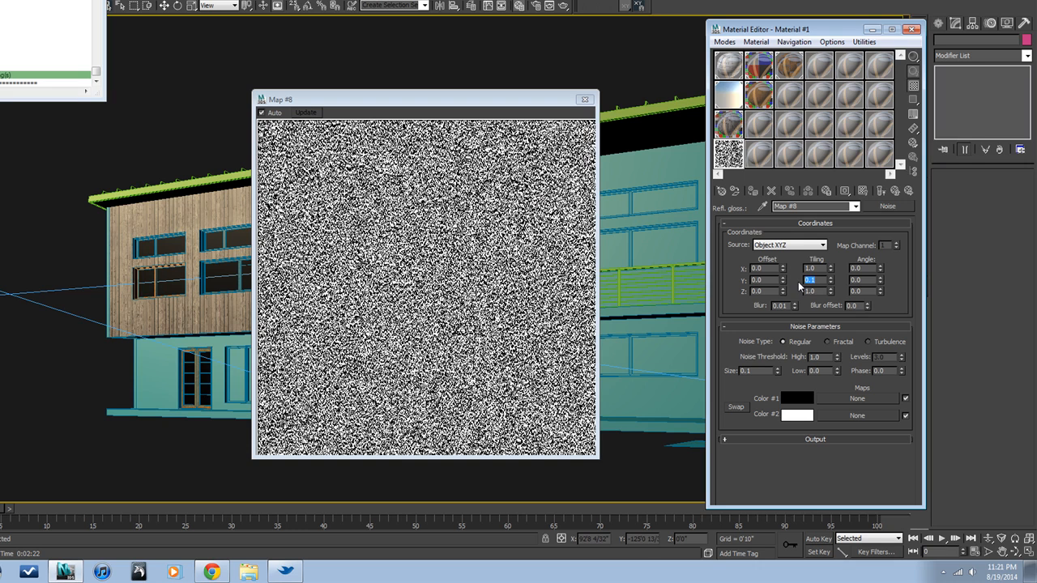
type(".001")
key("Return")
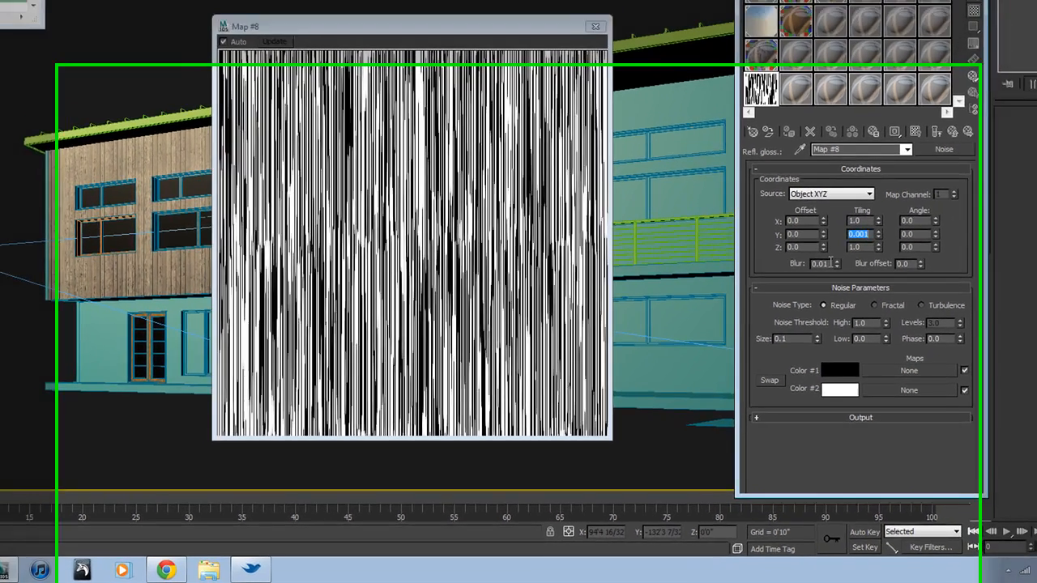
Set the reflection glossiness Noise map's blur to 0.3.
left_click_drag(789, 306, 747, 313)
type(".3")
key("Return")
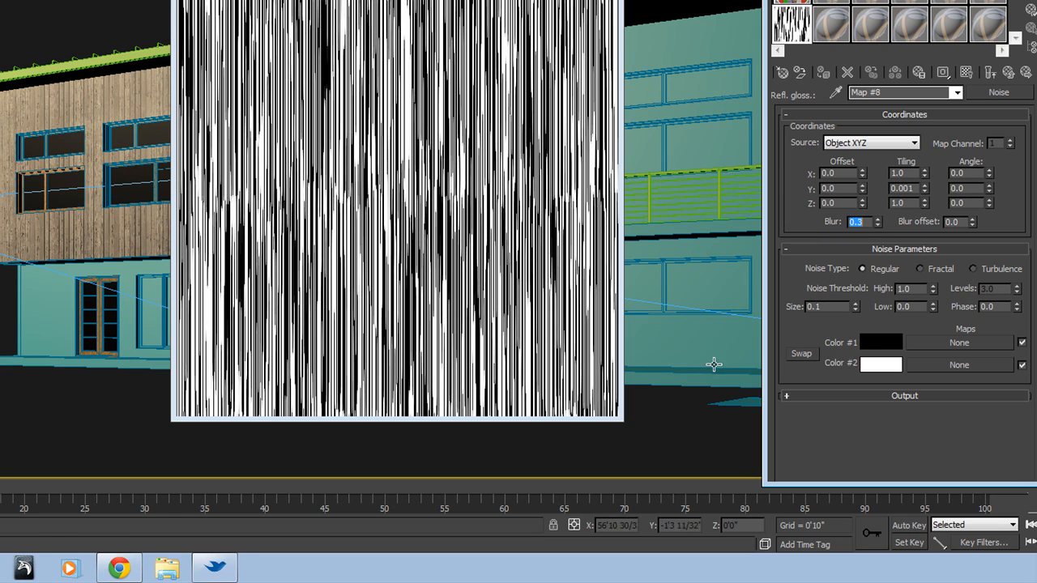
mouse_move(131, 572)
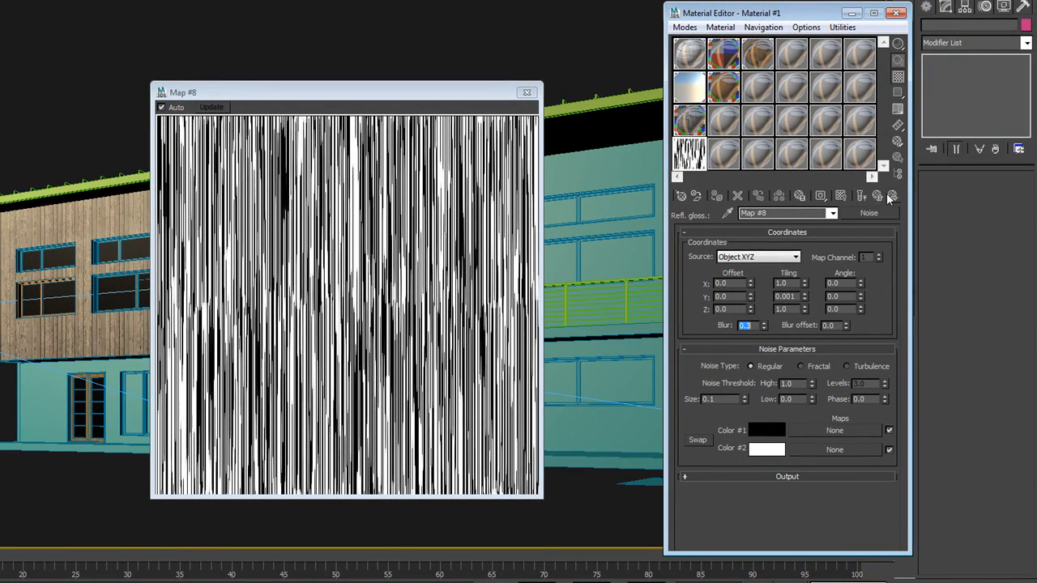
Return to the parent material, try an RGlossiness map amount of 40, and settle on 30.
left_click(877, 197)
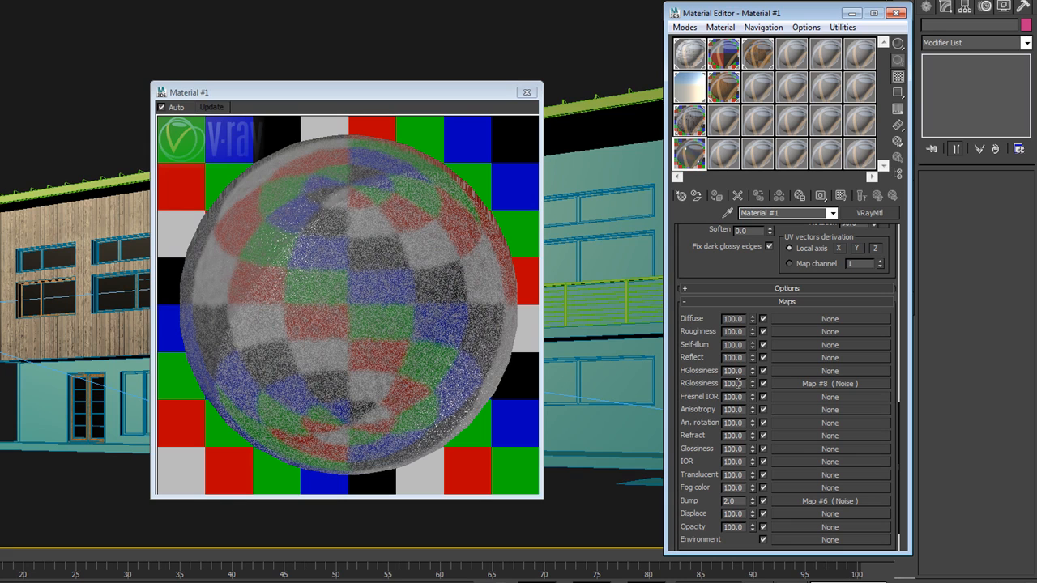
left_click_drag(742, 384, 681, 386)
type("40")
key("Return")
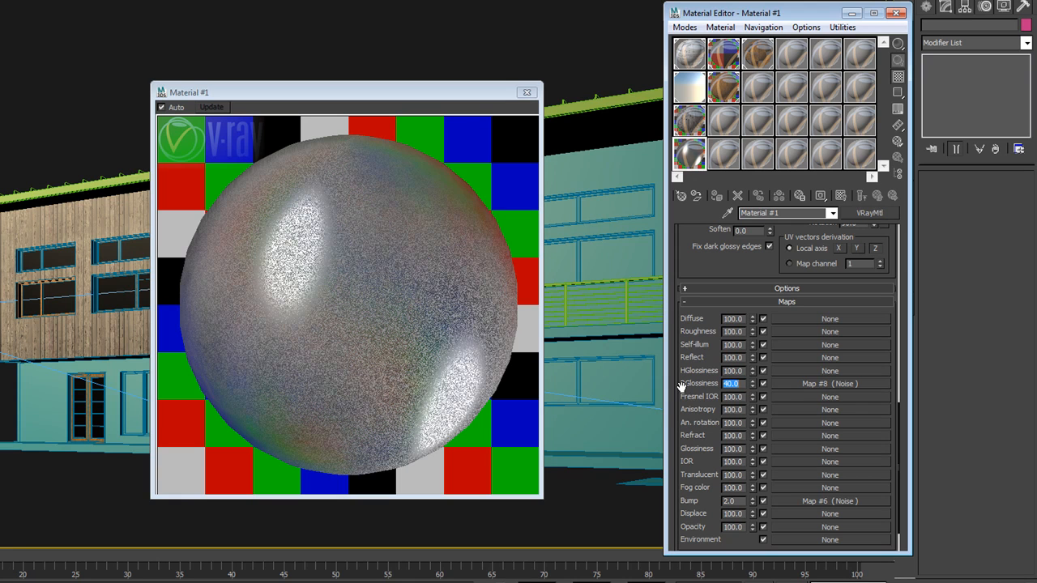
type("30")
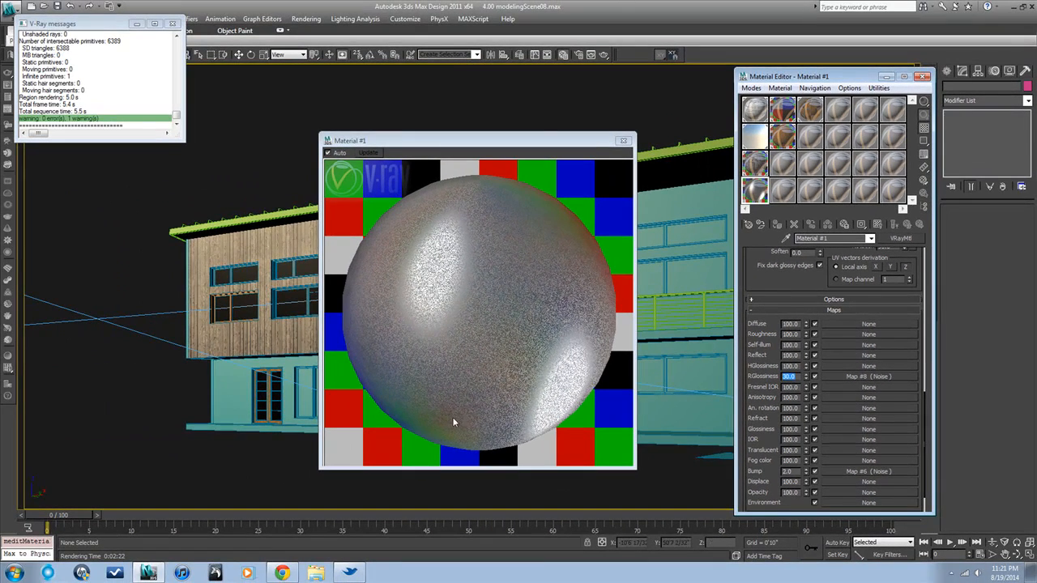
Switch to Chrome and open Google Images in a new tab.
left_click(281, 572)
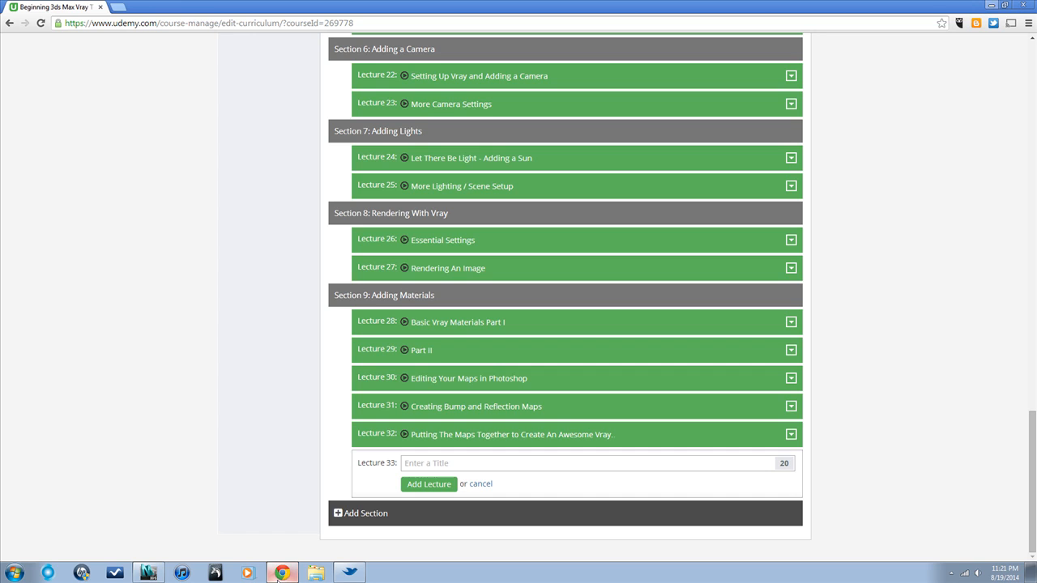
left_click(124, 8)
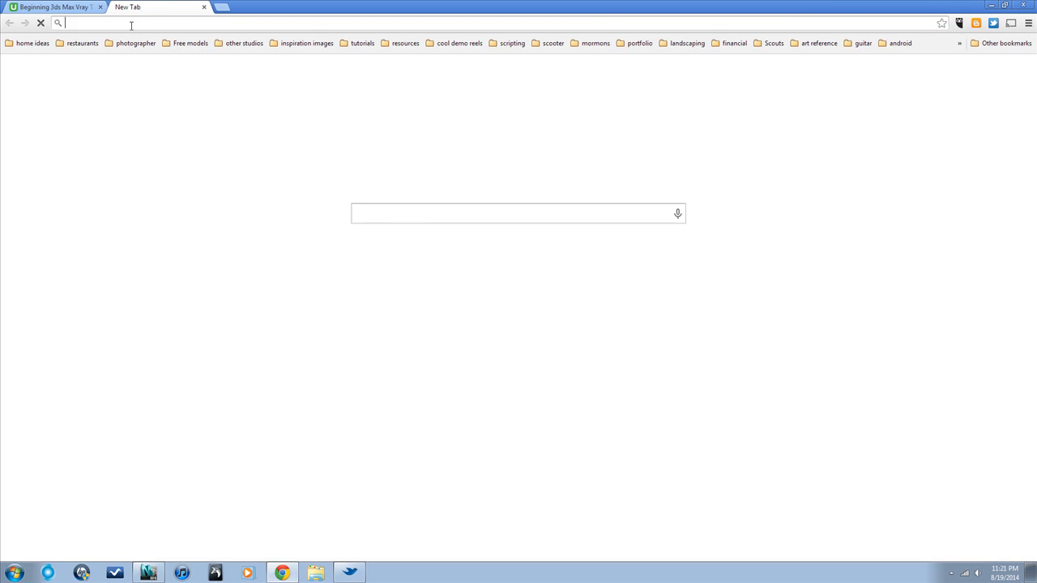
type("www.google.com/?gws_rd=ssl")
key("Return")
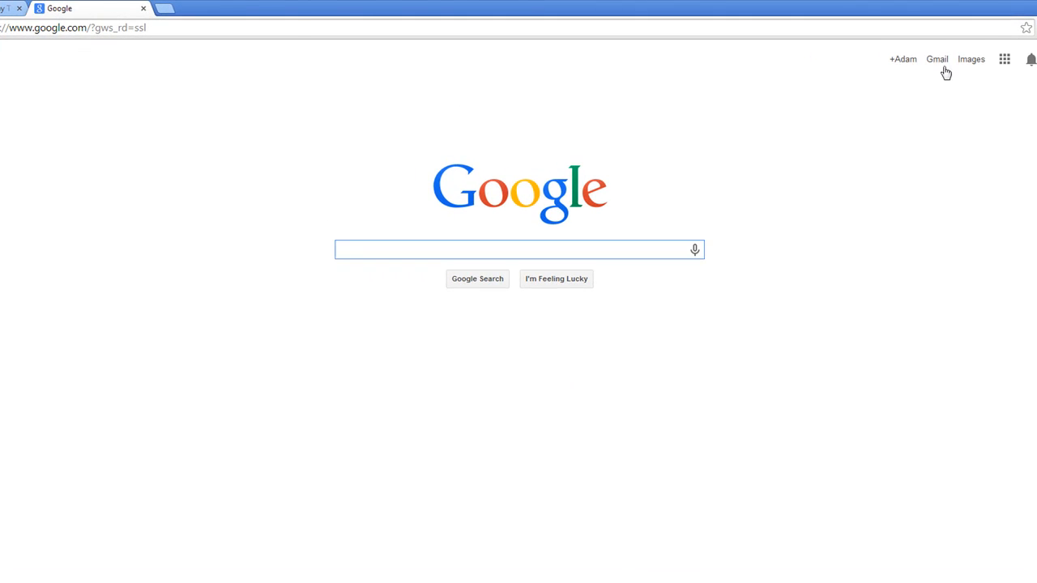
left_click(968, 65)
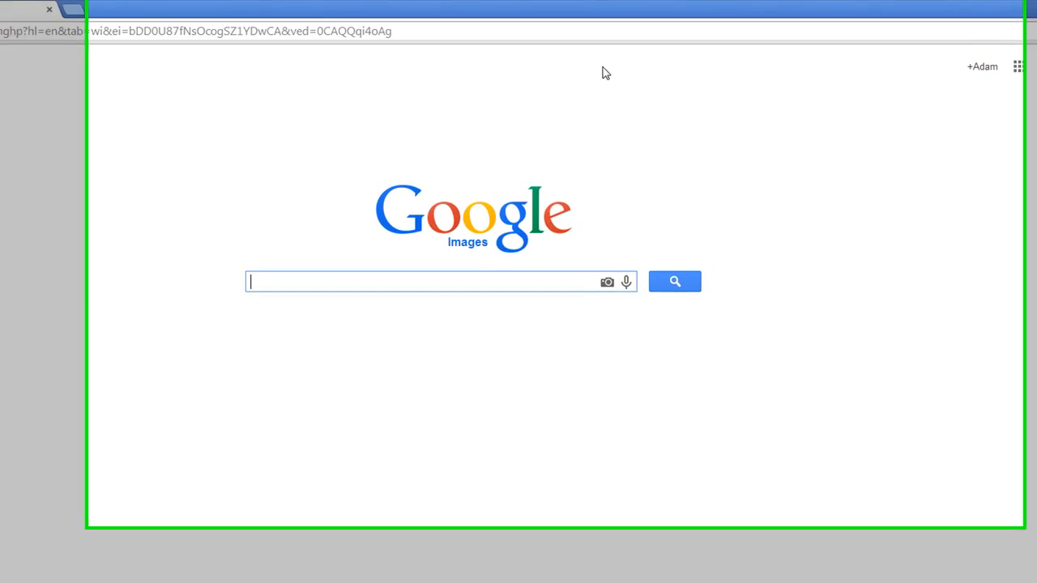
Search the images for "brushed metal texture", preview the dreamstime brushed metal result, and close its preview.
type("brushed me")
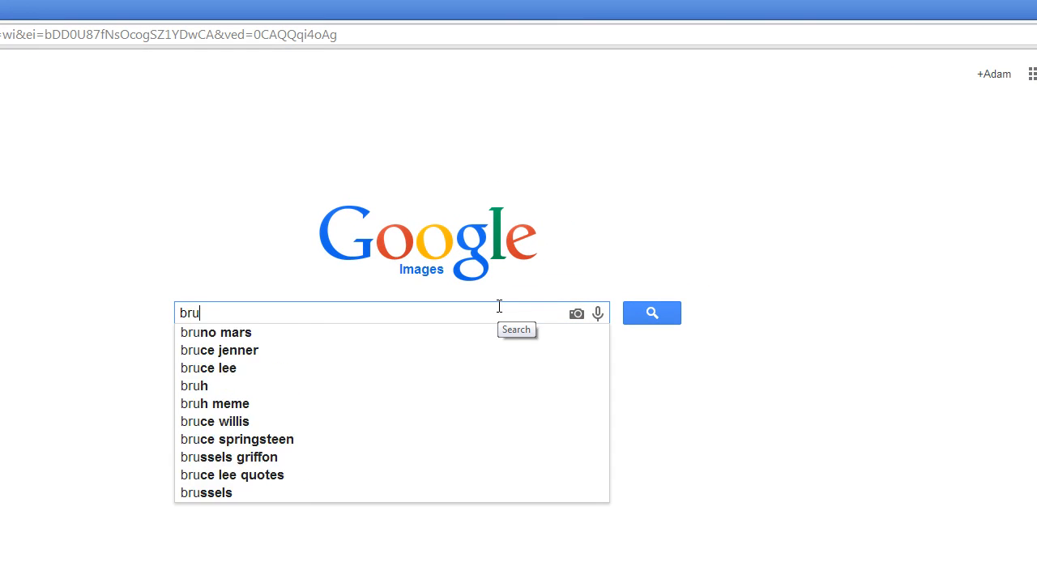
type("tal texture")
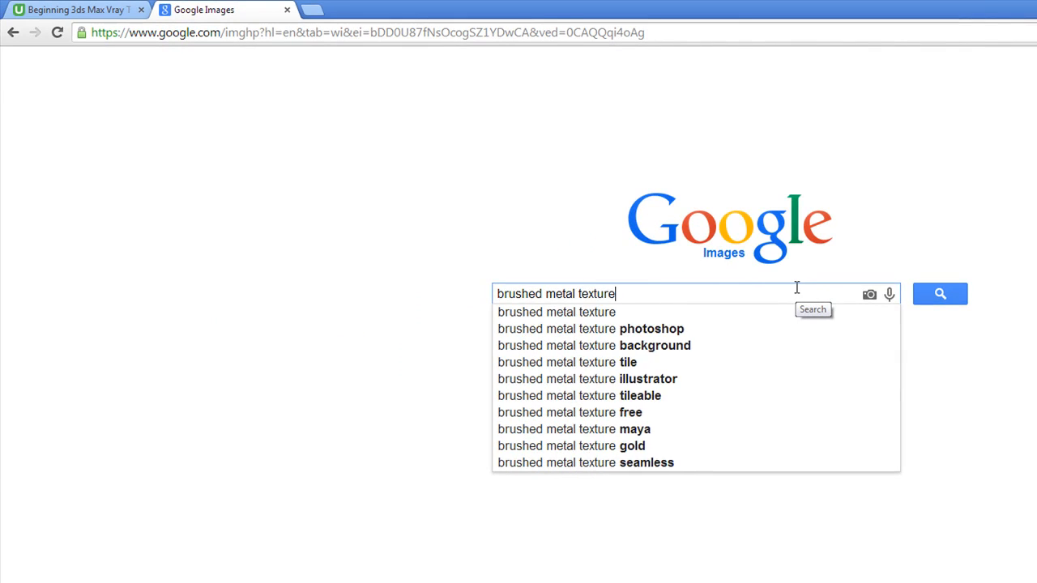
key("Return")
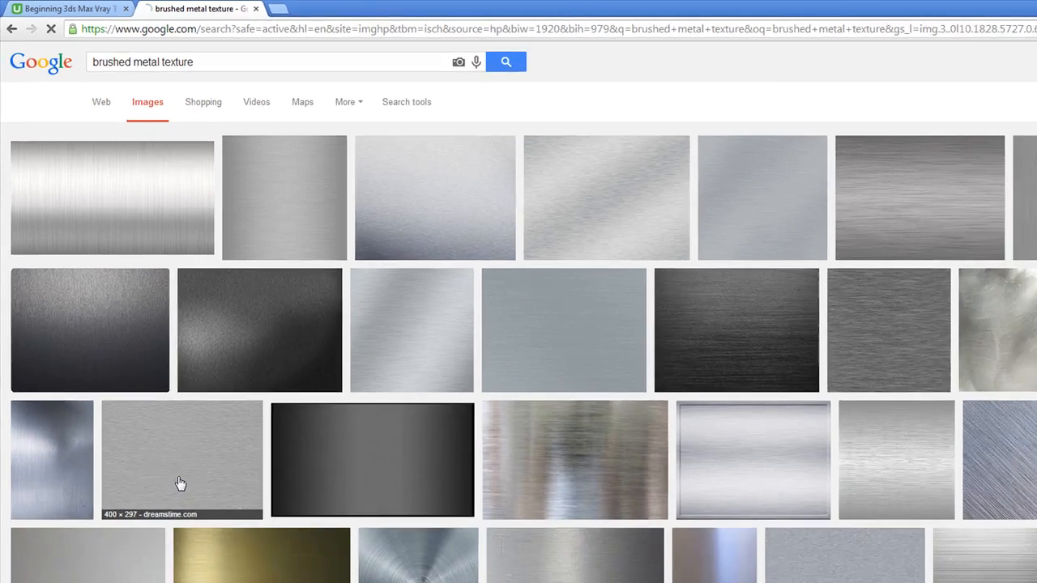
left_click(203, 542)
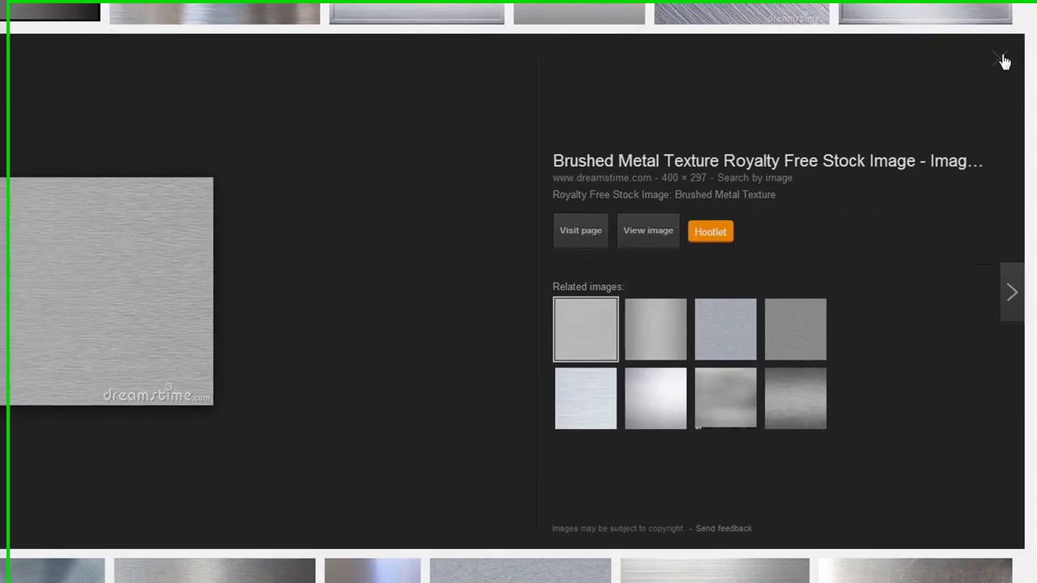
left_click(1009, 166)
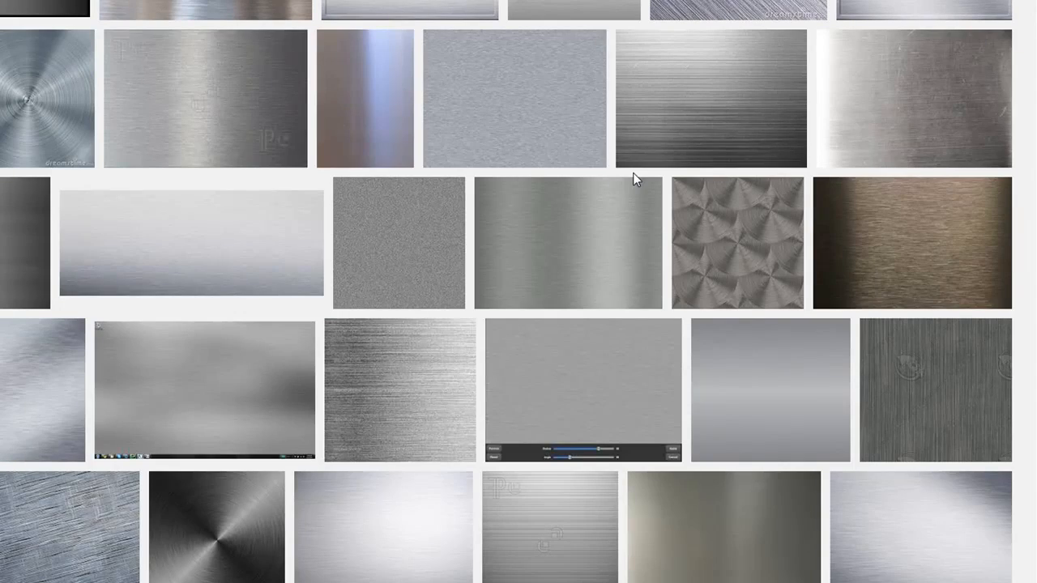
Switch back to 3ds Max and close the enlarged preview of the brushed metal material.
scroll(588, 216, "up", 5)
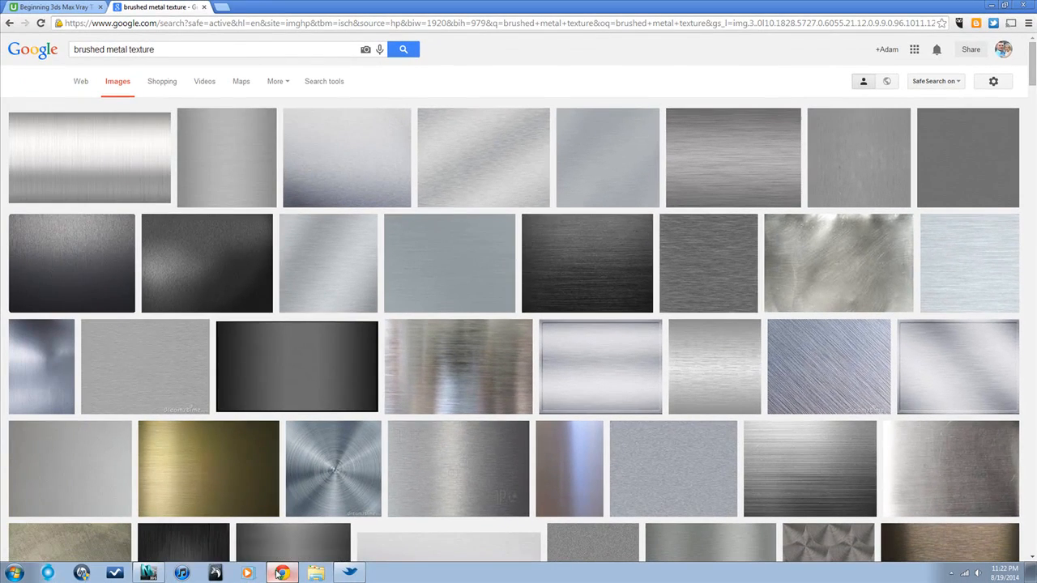
left_click(148, 574)
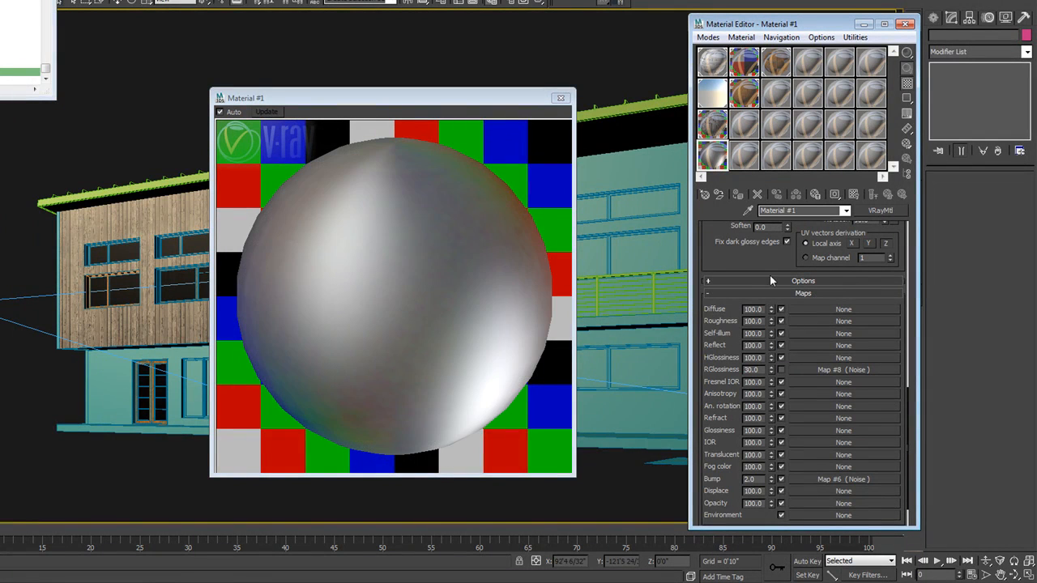
left_click_drag(753, 256, 754, 476)
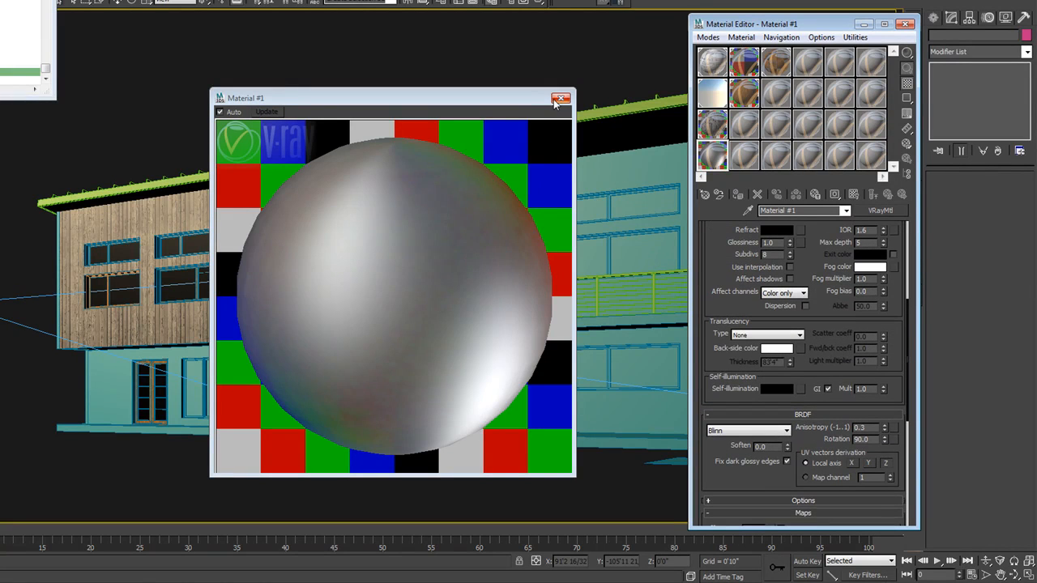
left_click(559, 99)
left_click(409, 126)
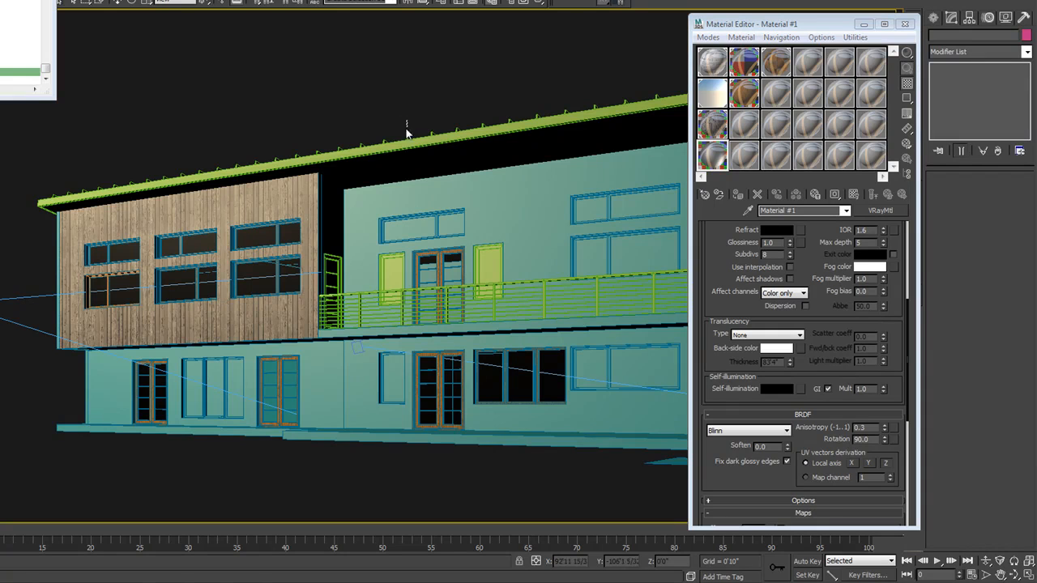
Assign the brushed metal material to the roof, renaming it metalRoof, and clear the selection.
left_click_drag(387, 161, 389, 161)
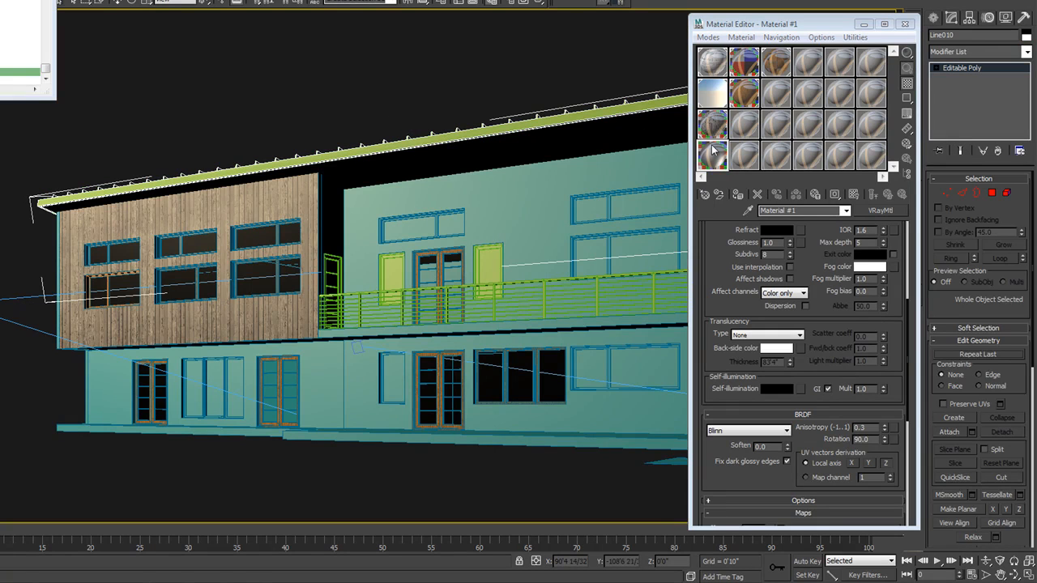
left_click(739, 195)
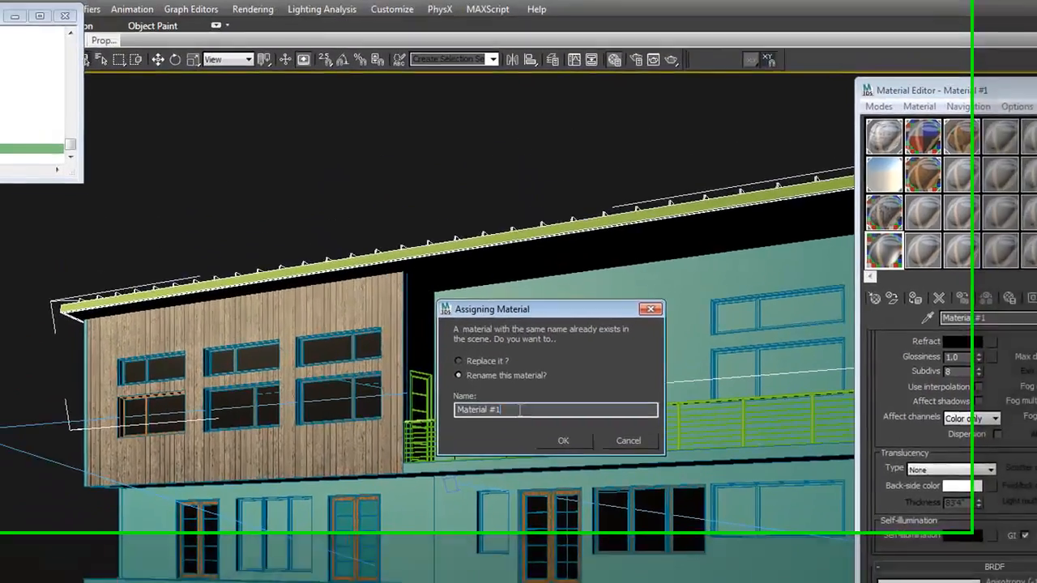
left_click_drag(423, 295, 324, 293)
type("metalRoof")
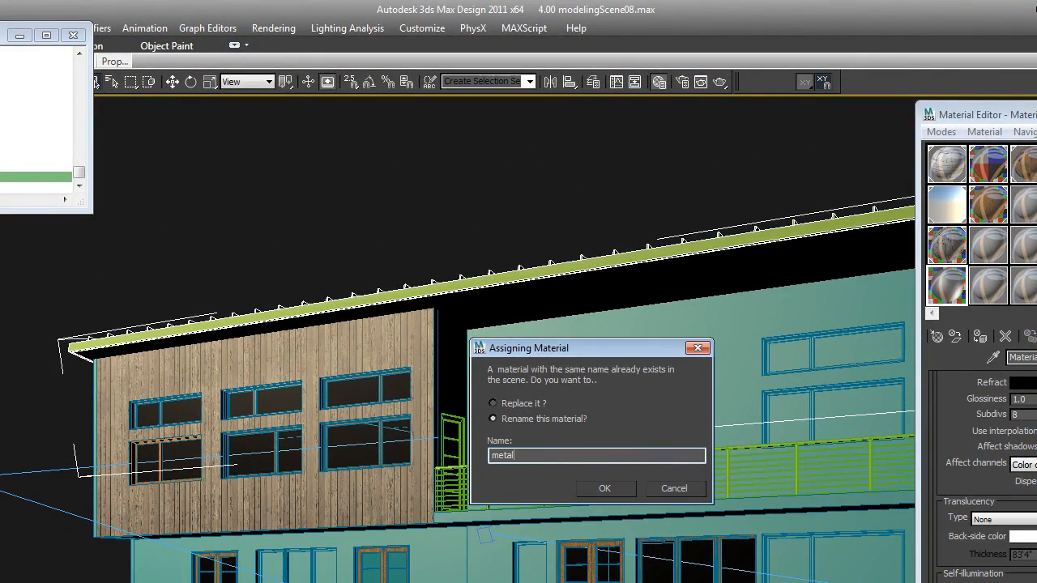
key("Return")
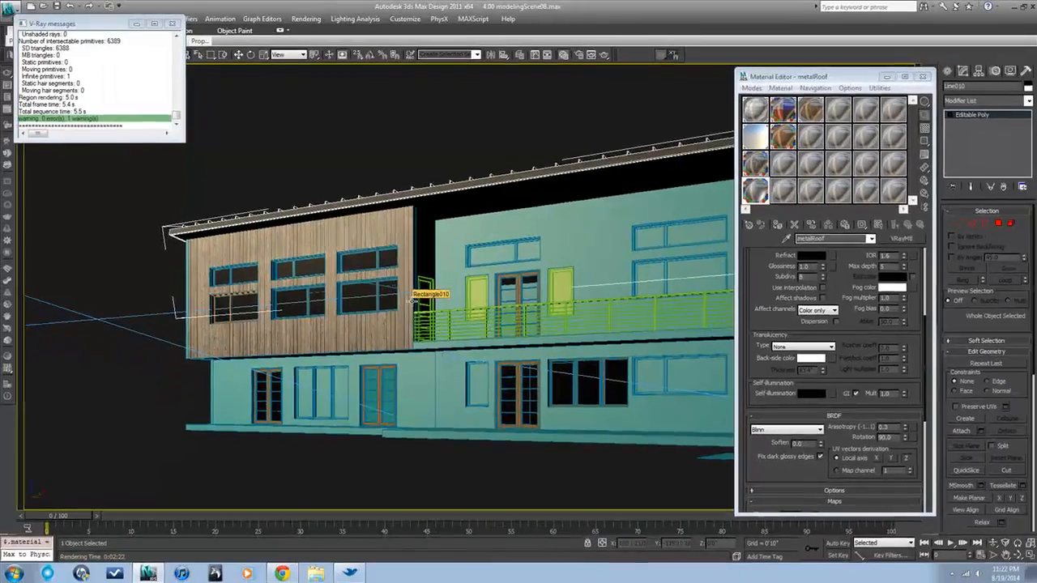
left_click(434, 164)
left_click(455, 188)
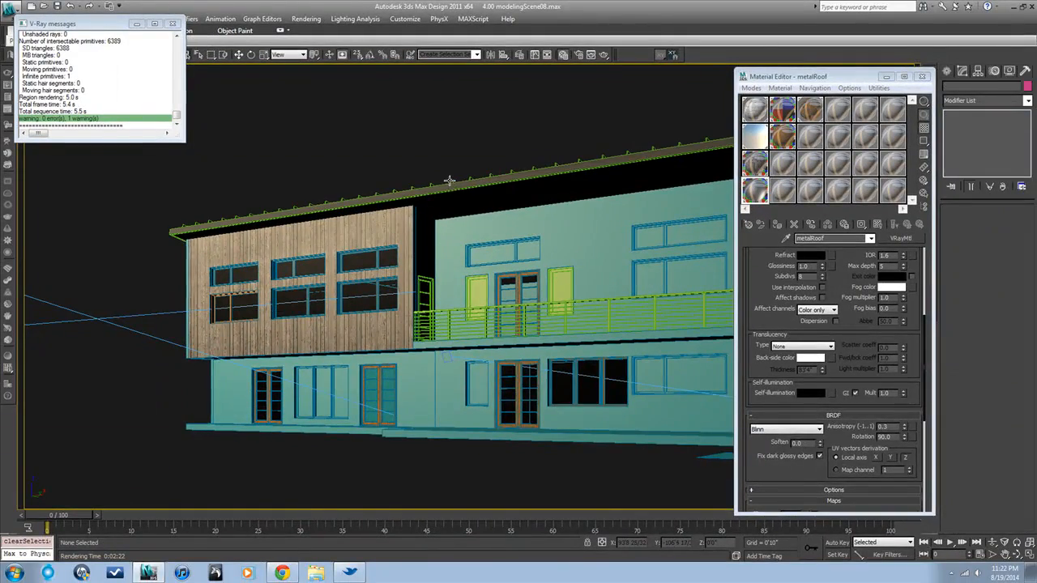
Turn off the edged-faces display and select the balcony railing shapes at the far end of the house.
key("t")
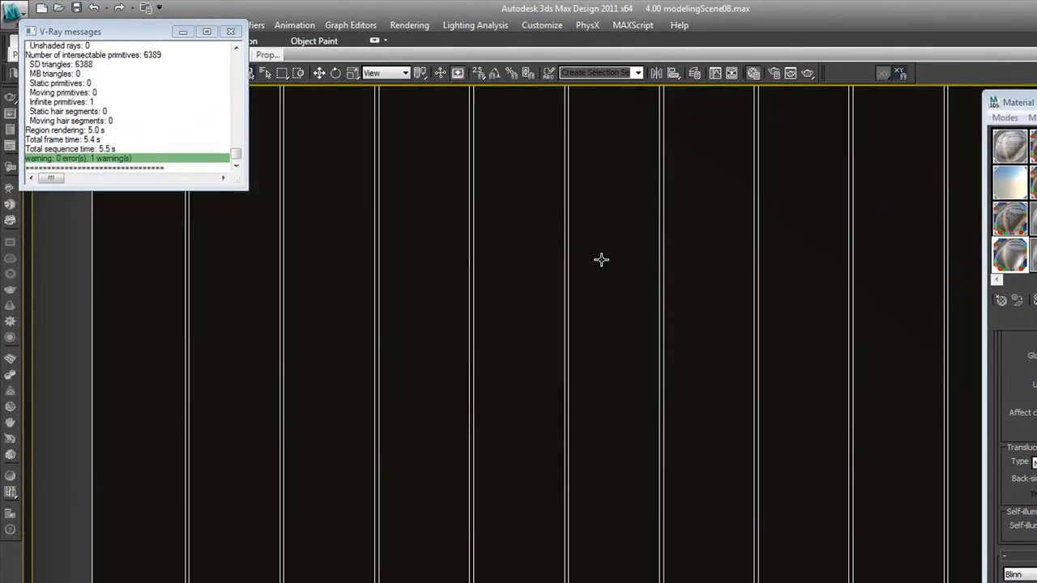
key("z")
middle_click_drag(602, 306, 542, 214, "alt")
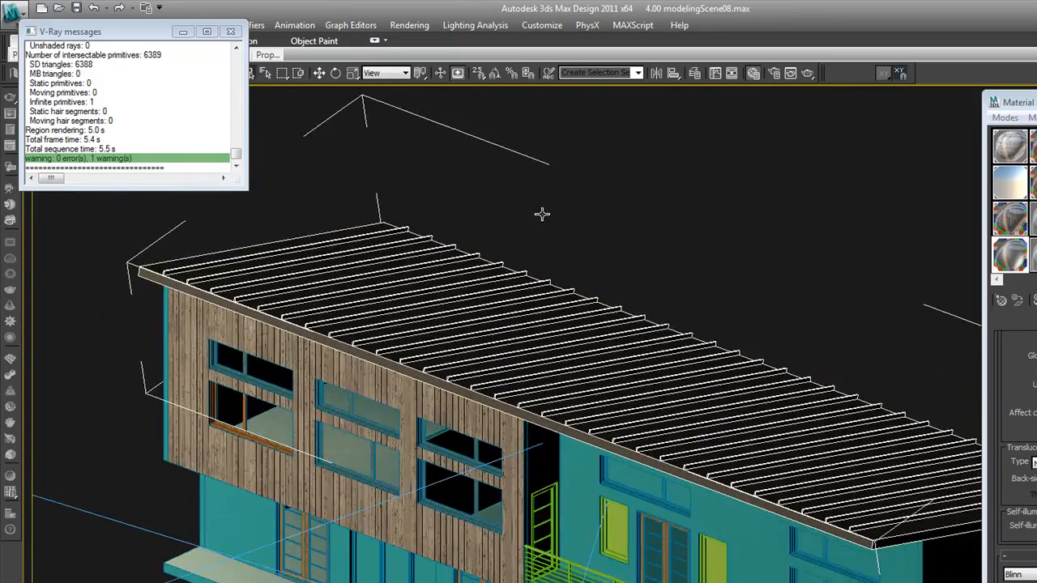
scroll(771, 457, "up", 2)
key("F4")
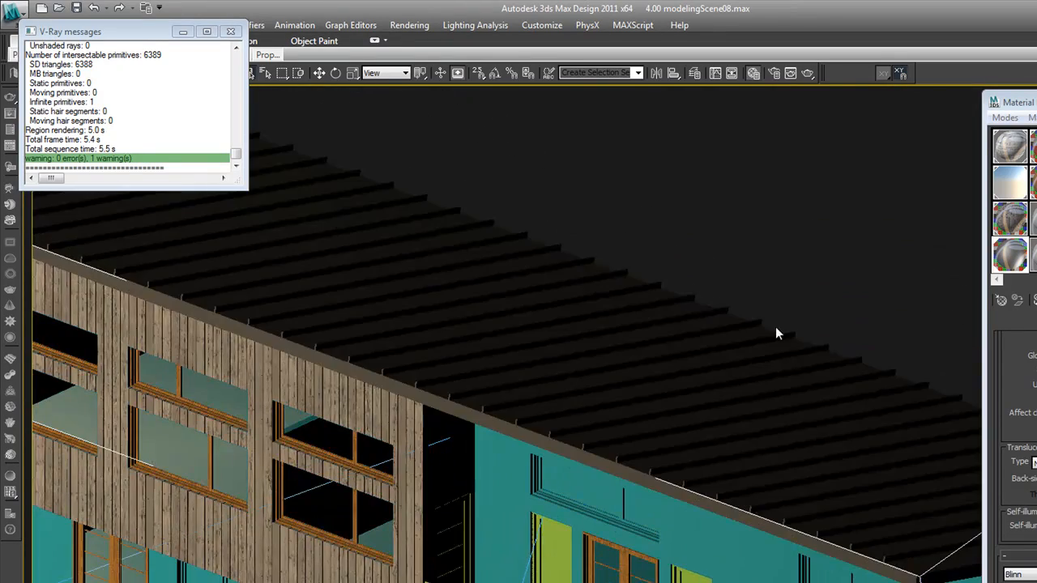
scroll(774, 388, "down", 4)
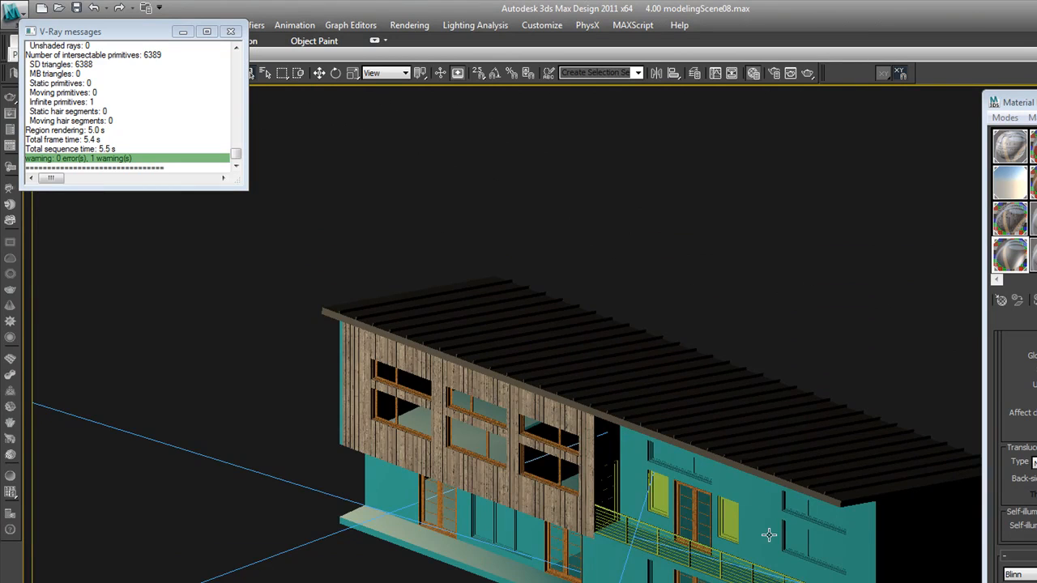
middle_click_drag(768, 533, 883, 537, "alt")
scroll(915, 520, "up", 5)
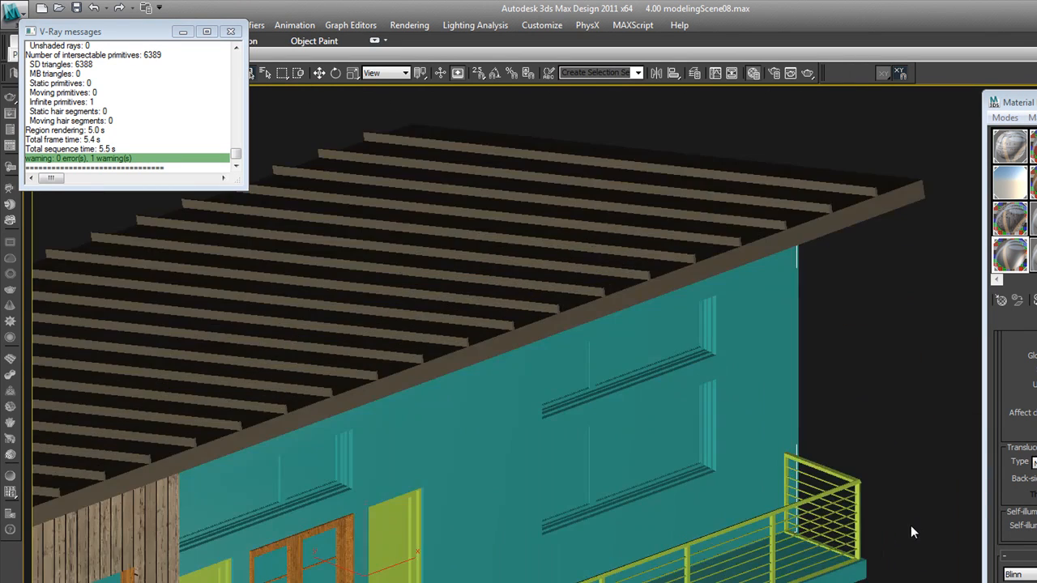
left_click_drag(870, 499, 843, 460)
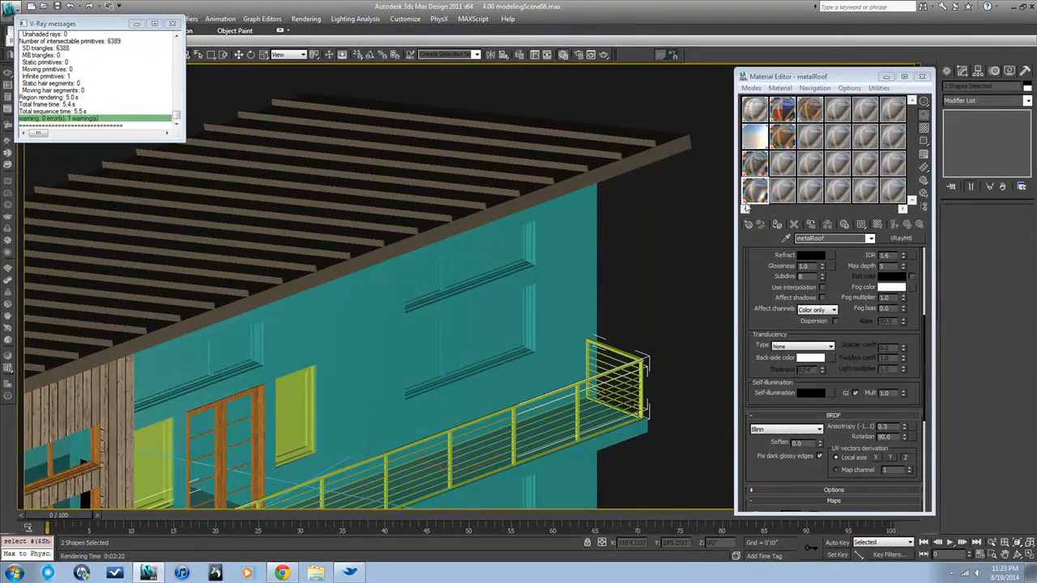
Copy the metalRoof material to the adjacent sample slot and set the copy's reflection glossiness to 0.7.
left_click_drag(756, 197, 794, 195)
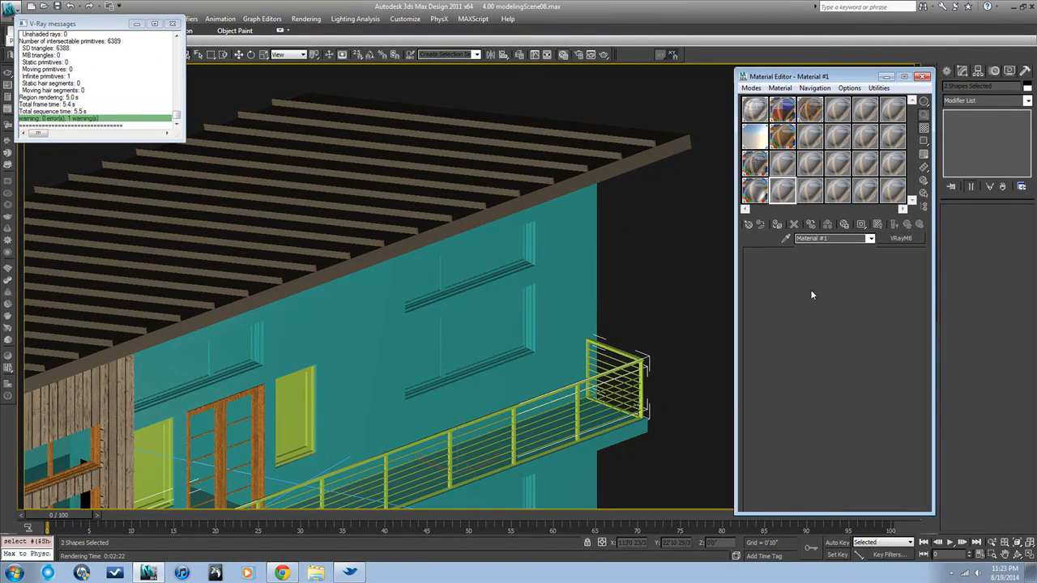
scroll(833, 337, "down", 5)
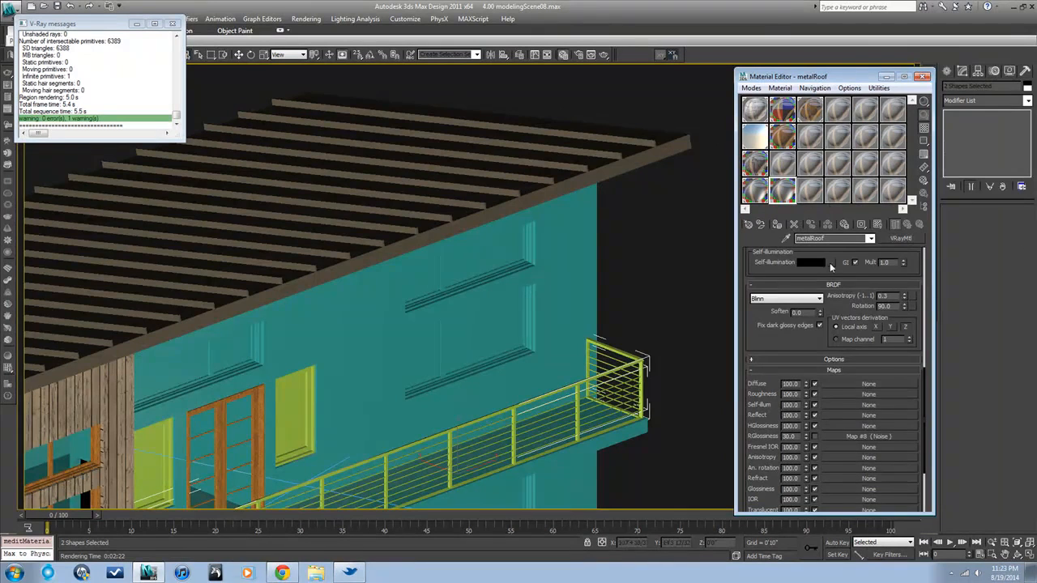
left_click_drag(814, 349, 816, 150)
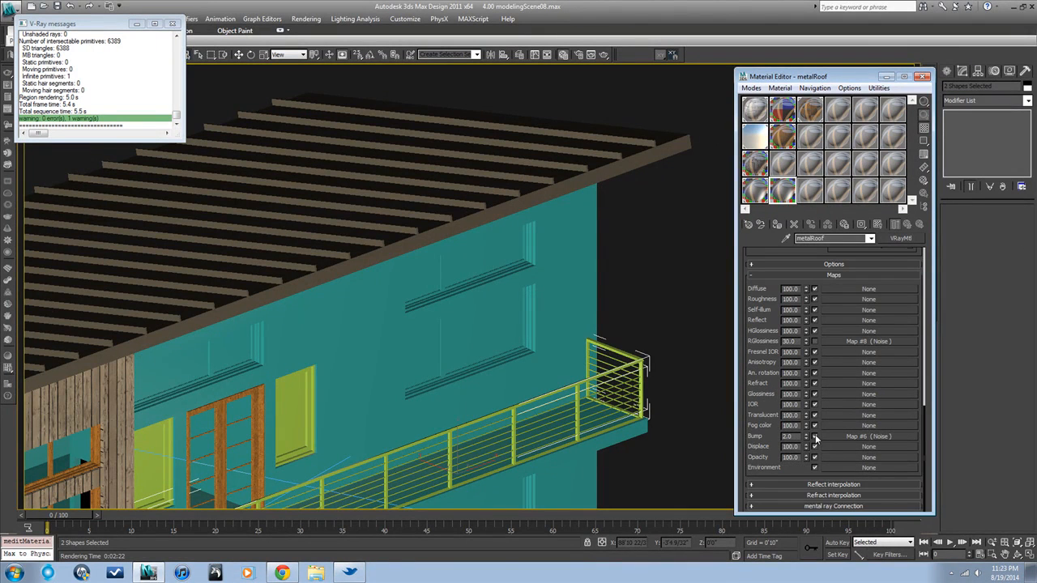
left_click_drag(807, 257, 812, 395)
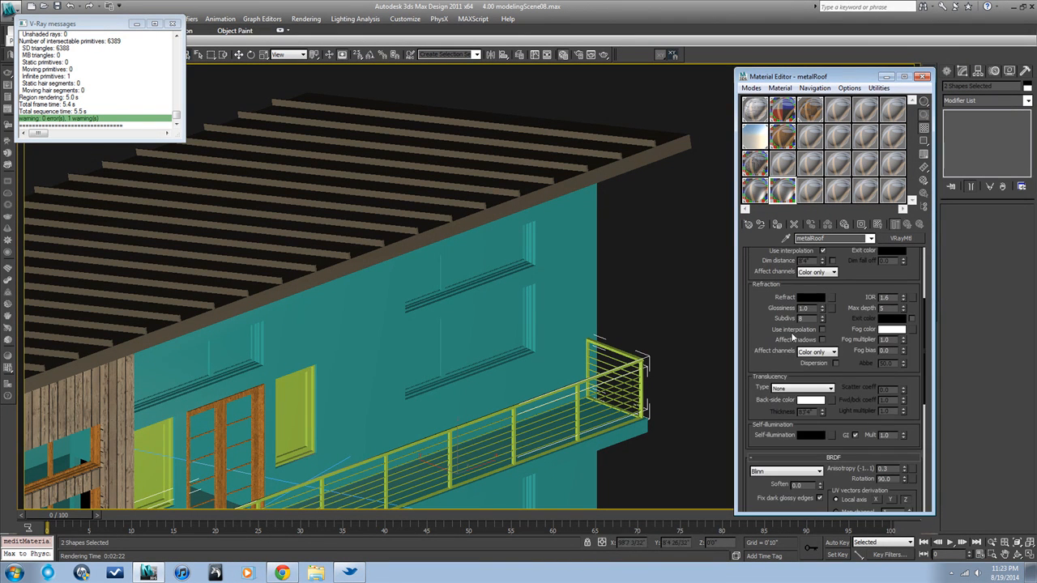
left_click_drag(839, 302, 833, 371)
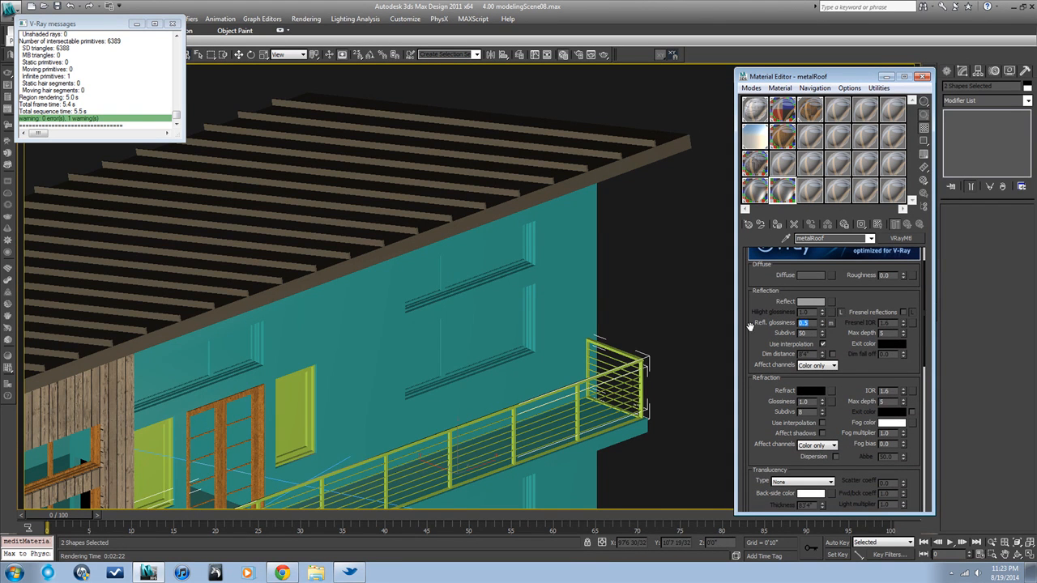
key("Return")
Assign the copied metal material to the balcony railing, renaming it railing, and clear the selection.
left_click_drag(648, 411, 630, 337)
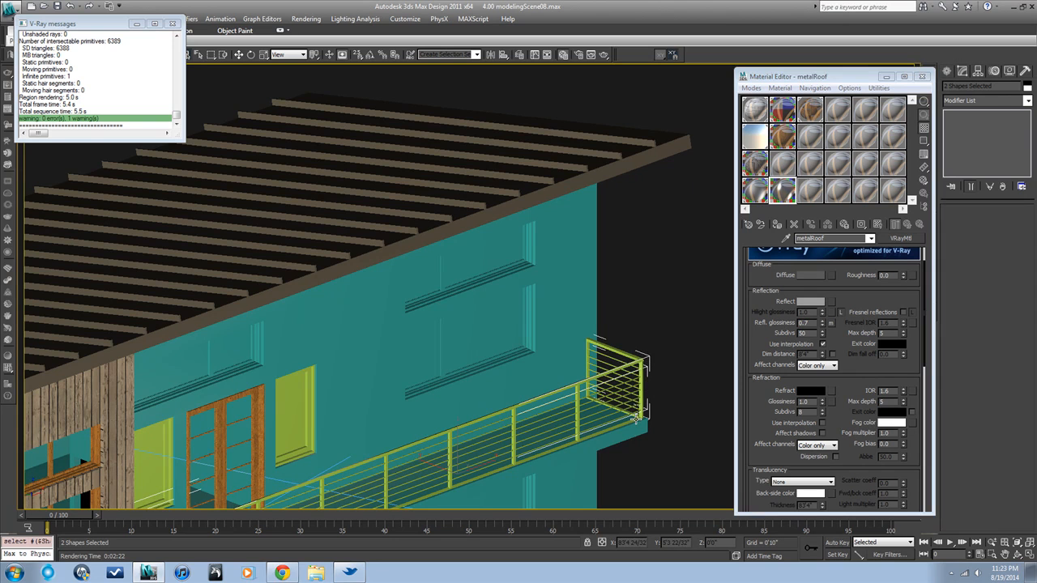
left_click(782, 226)
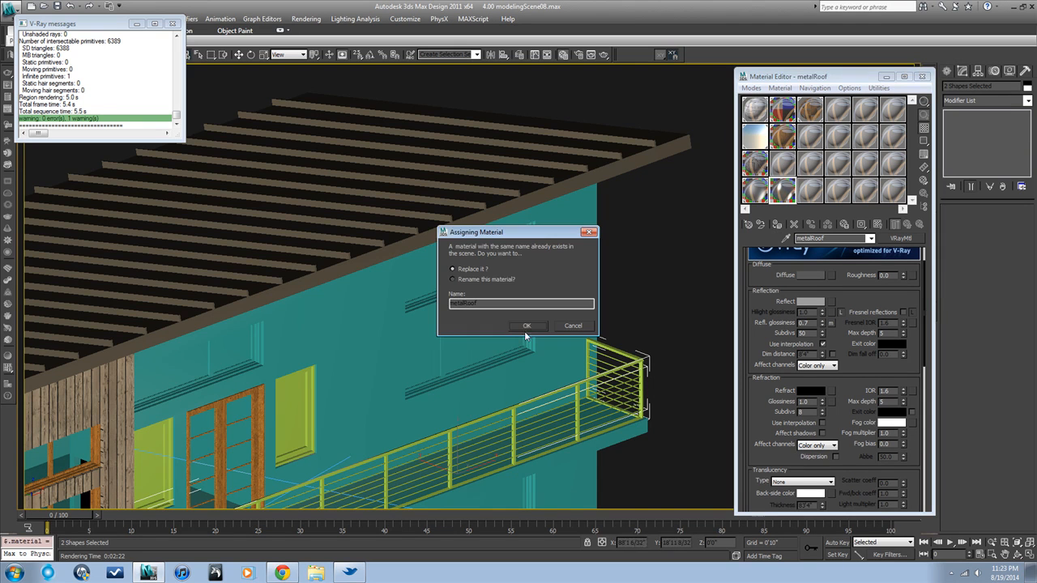
left_click(498, 279)
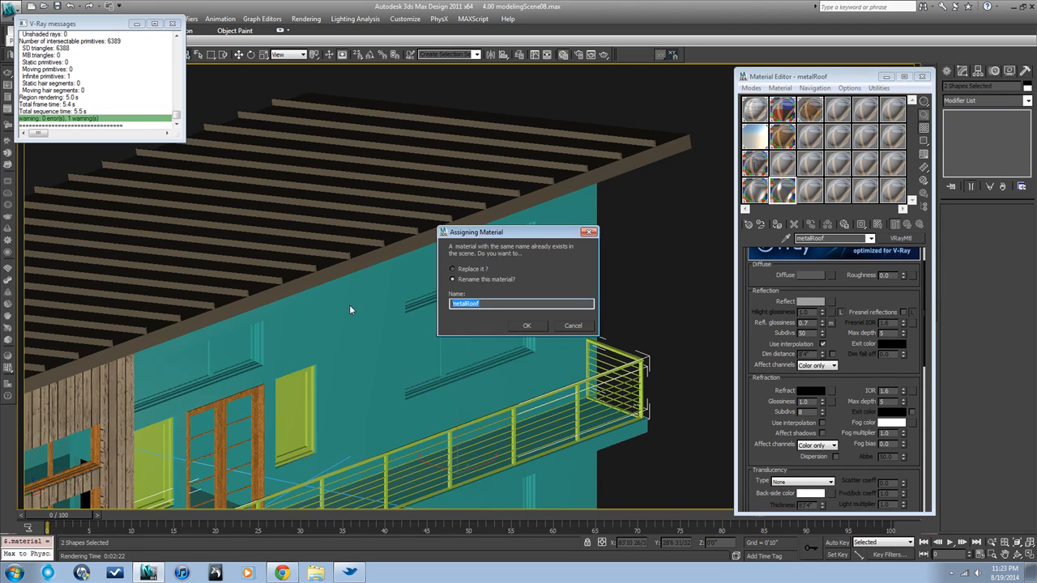
type("railing")
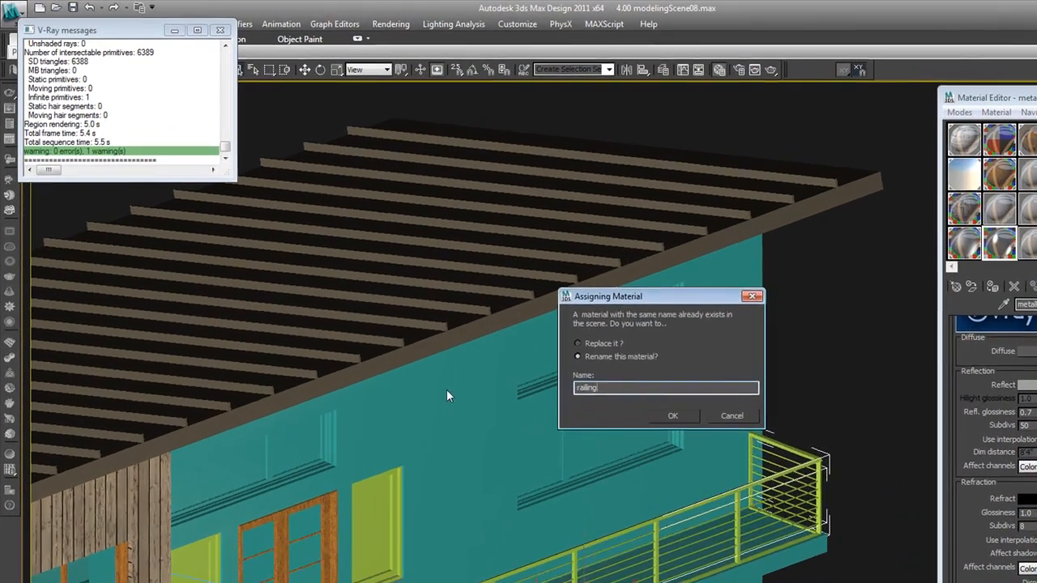
key("Return")
left_click(811, 436)
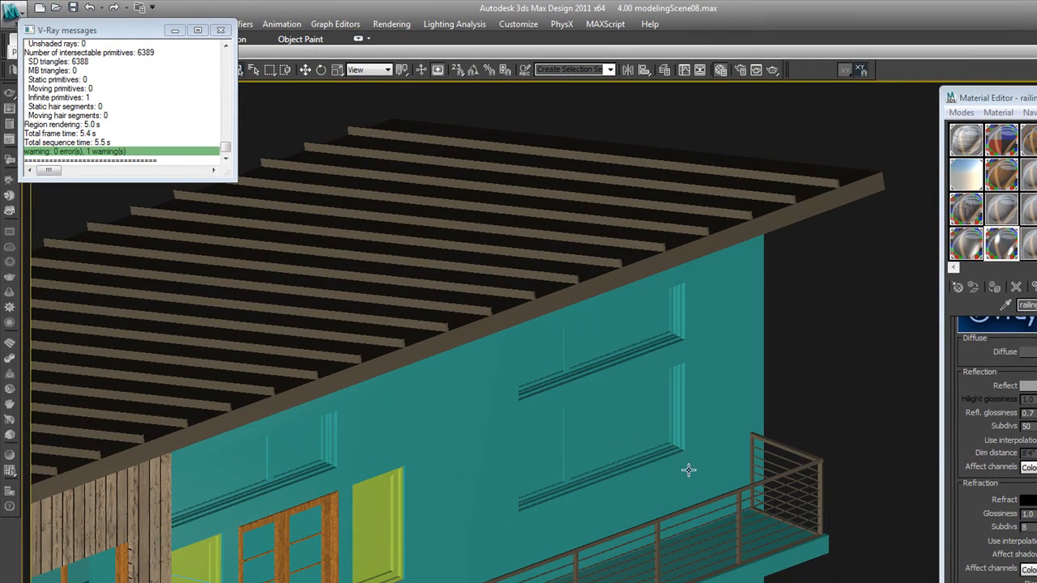
Examine the house's facade, roof and balcony railing from several angles to check the assigned materials.
middle_click_drag(643, 484, 661, 191)
scroll(669, 350, "down", 4)
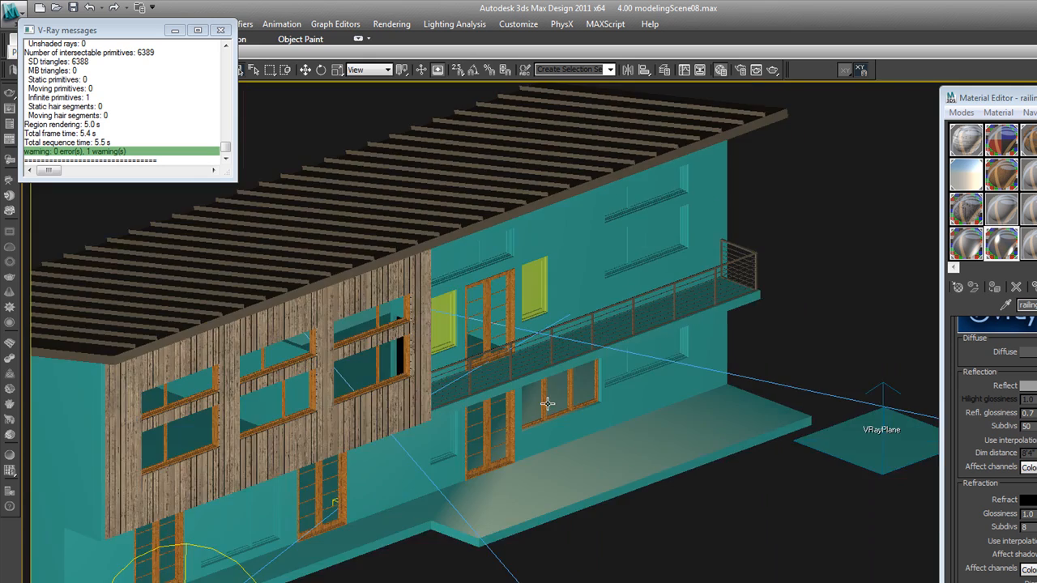
middle_click_drag(548, 403, 729, 419, "alt")
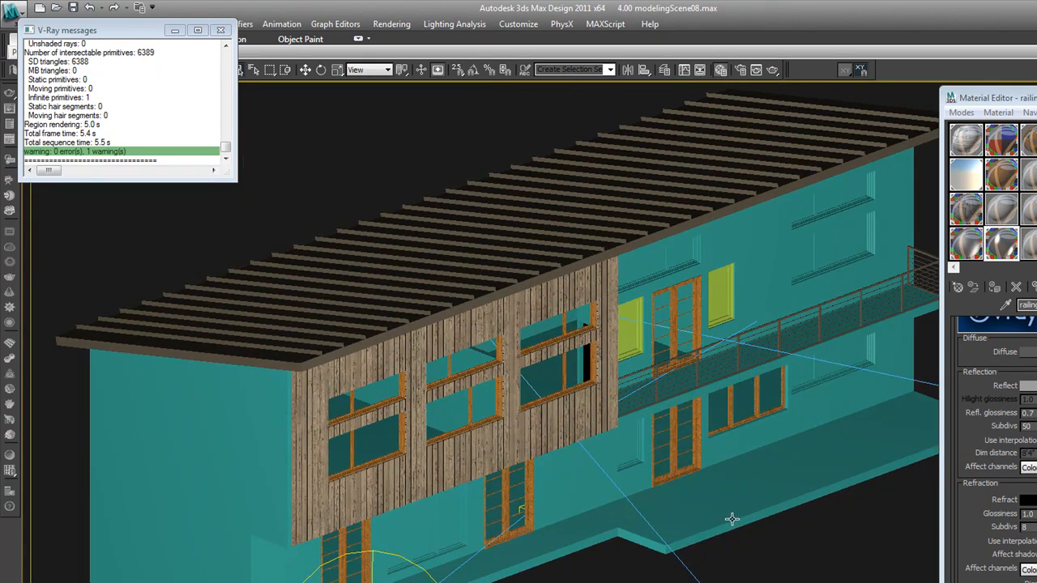
middle_click_drag(731, 525, 609, 518, "alt")
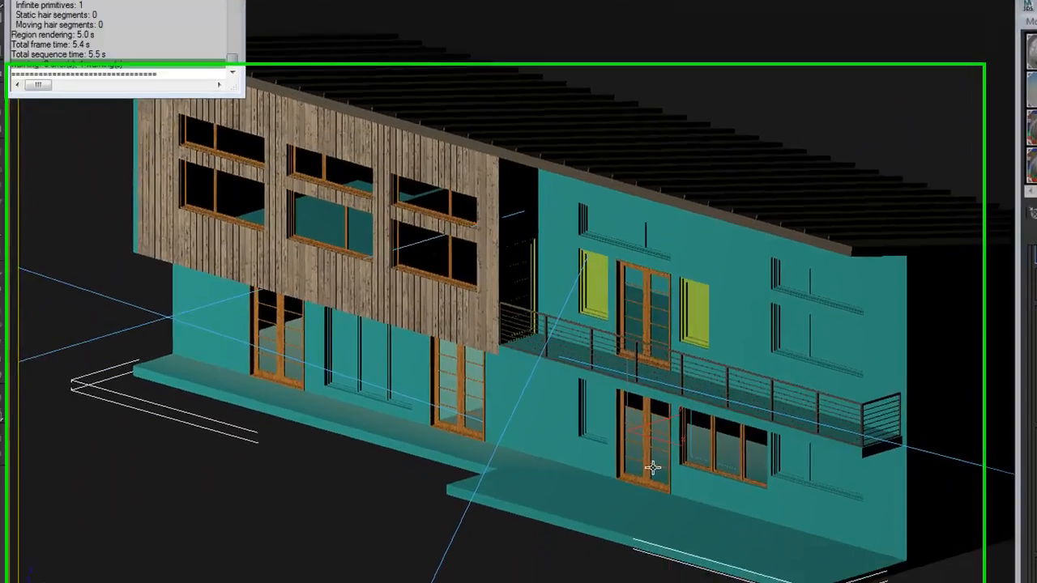
middle_click_drag(885, 503, 782, 488)
middle_click_drag(891, 392, 790, 365)
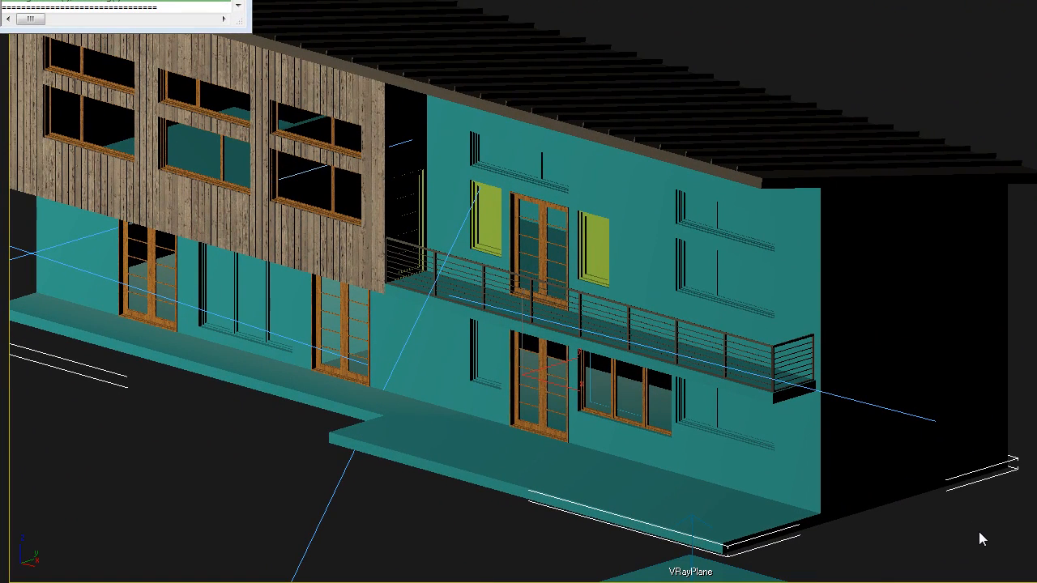
scroll(776, 325, "up", 2)
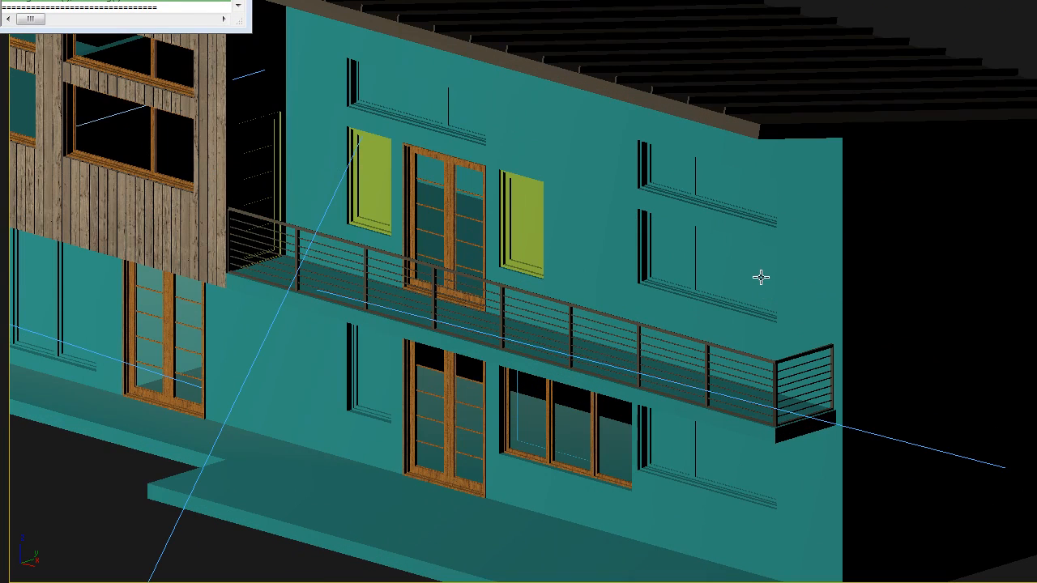
scroll(746, 281, "down", 2)
middle_click_drag(745, 299, 786, 314, "alt")
middle_click_drag(811, 479, 772, 467, "alt")
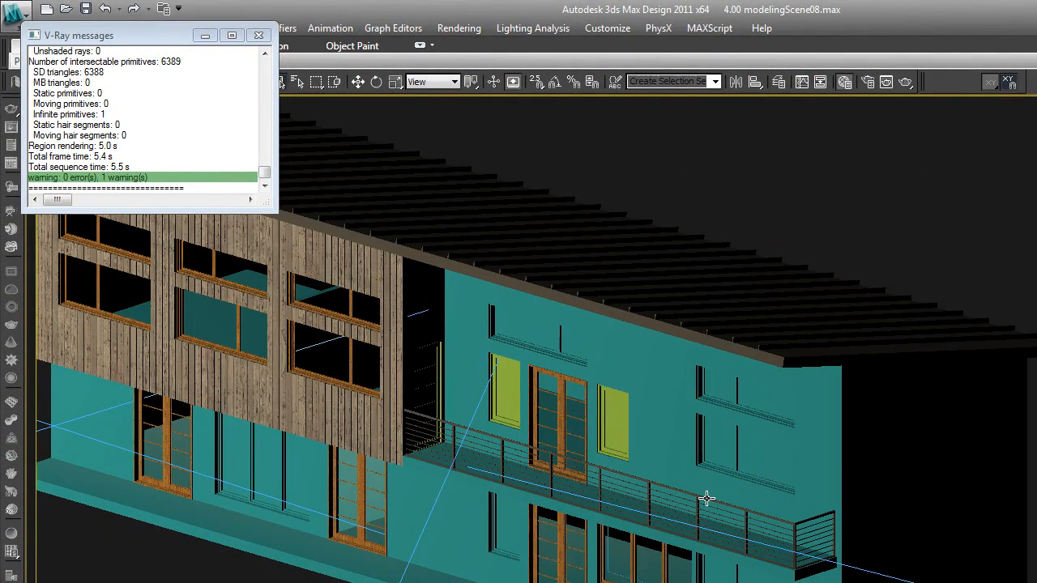